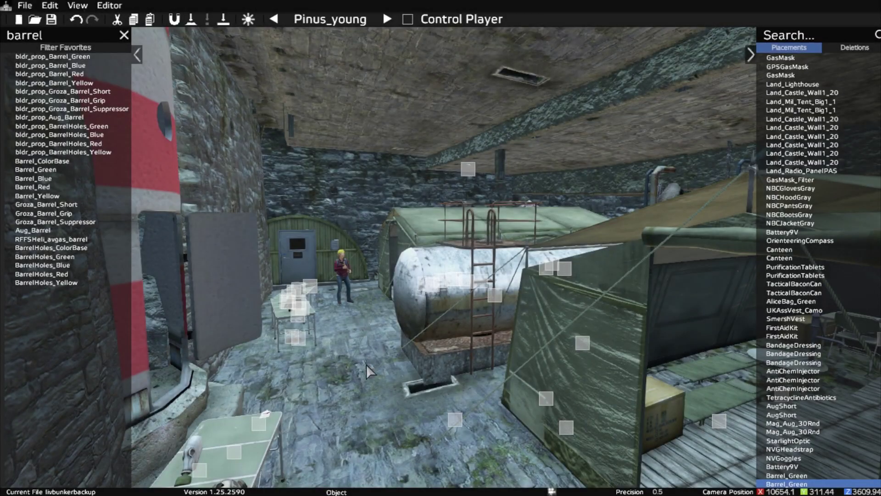
# Examine the underground bunker's tables, tank and tents, and the marker layout of its objects from above the forest.
pyautogui.moveTo(366, 364)
pyautogui.mouseDown(button='right')
pyautogui.moveTo(435, 365)
pyautogui.moveTo(351, 365)
pyautogui.moveTo(380, 370)
pyautogui.mouseUp(button='right')
pyautogui.press('w')
pyautogui.press('a')
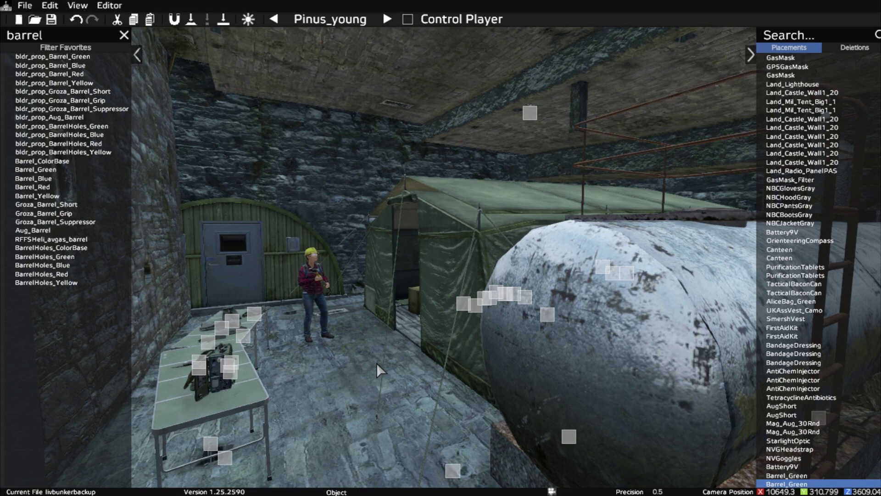
pyautogui.moveTo(362, 369)
pyautogui.mouseDown(button='right')
pyautogui.moveTo(494, 372)
pyautogui.moveTo(349, 377)
pyautogui.mouseUp(button='right')
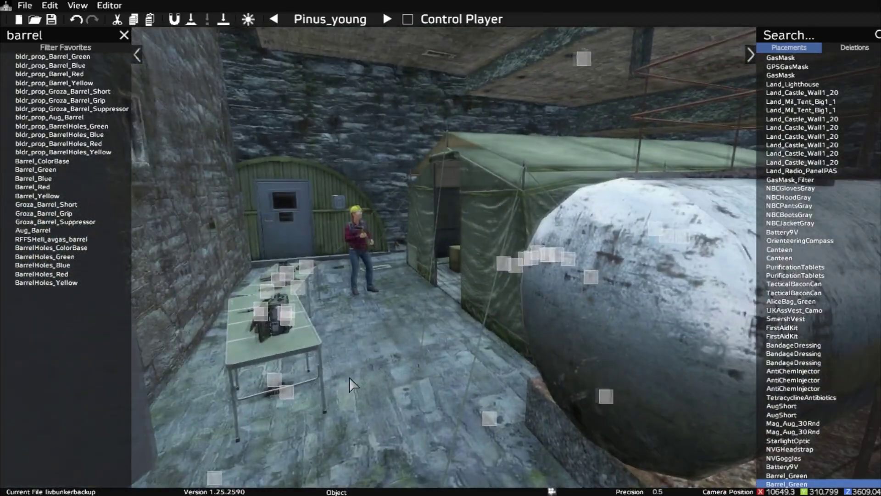
pyautogui.press('d')
pyautogui.press('a')
pyautogui.press('s')
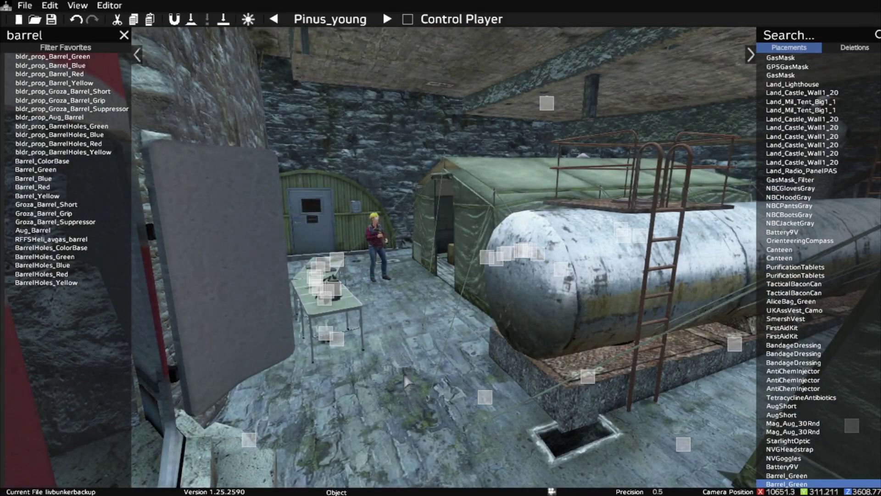
pyautogui.moveTo(404, 375); pyautogui.dragTo(407, 375, button='right')
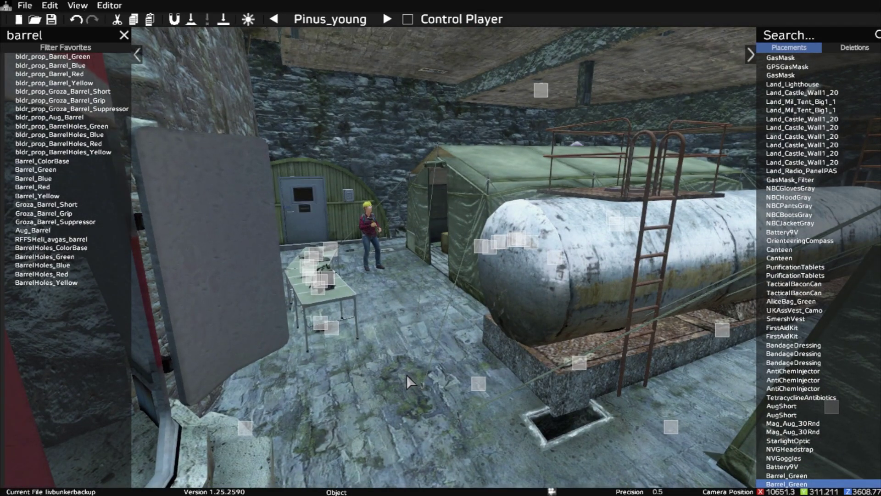
pyautogui.press('q')
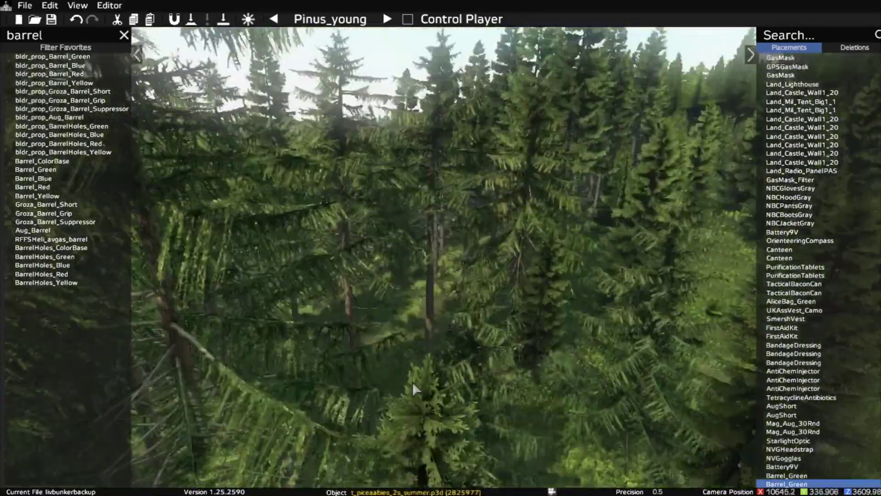
pyautogui.moveTo(413, 381); pyautogui.dragTo(365, 414, button='right')
pyautogui.press('s')
pyautogui.press('z')
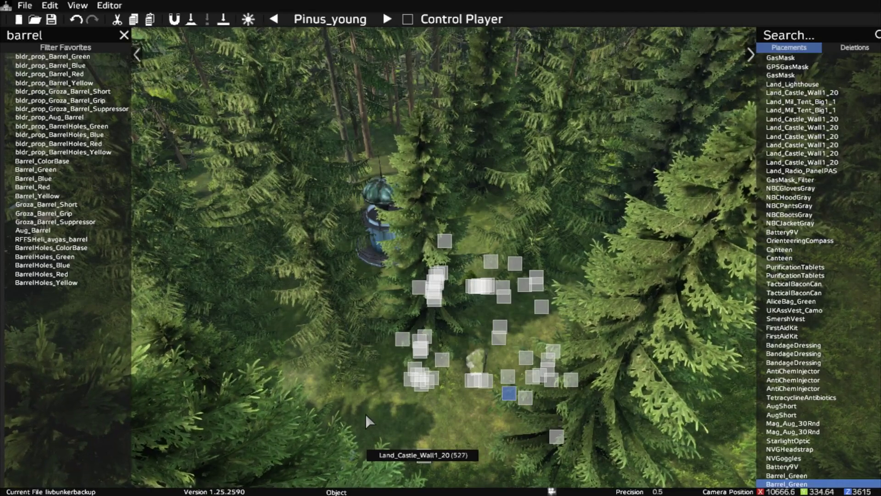
# Clear the selection and review the camera preferences, including the Allow Below Ground option.
pyautogui.click(365, 414)
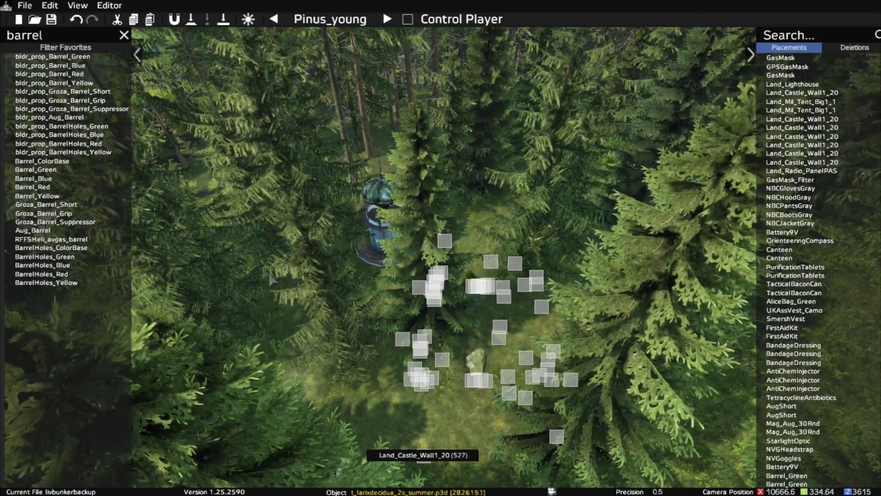
pyautogui.click(109, 6)
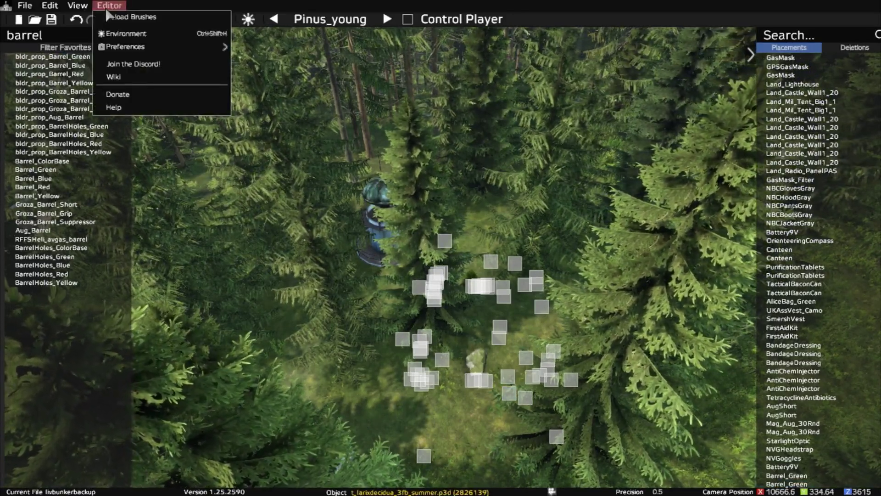
pyautogui.moveTo(160, 46)
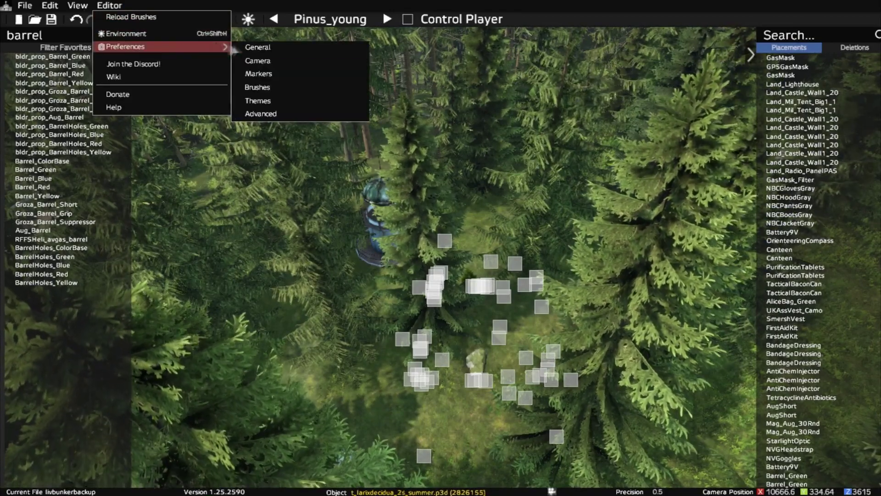
pyautogui.click(258, 61)
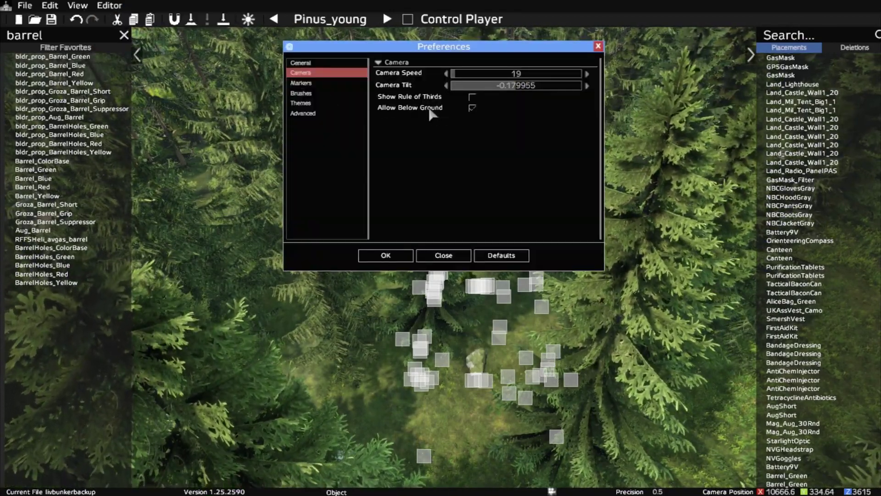
pyautogui.click(444, 255)
pyautogui.click(413, 263)
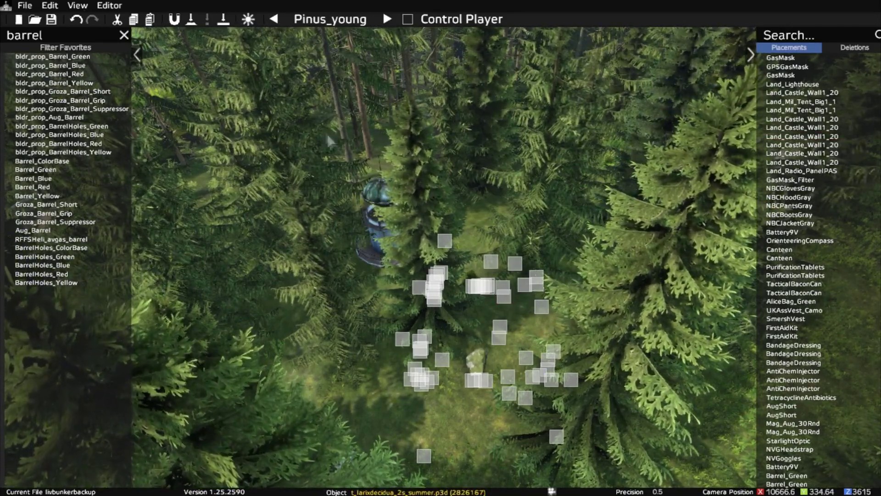
# Duplicate all the bunker's placed objects in the clearing beside the dirt road and raise the copy high above the ground.
pyautogui.moveTo(325, 129); pyautogui.dragTo(579, 448)
pyautogui.hotkey('ctrl', 'c')
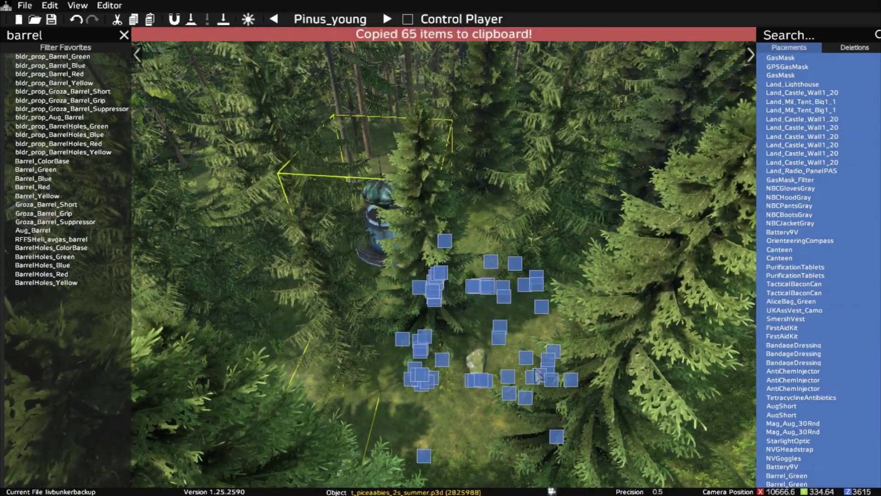
pyautogui.moveTo(553, 409); pyautogui.dragTo(432, 271, button='right')
pyautogui.press('w')
pyautogui.click(438, 390)
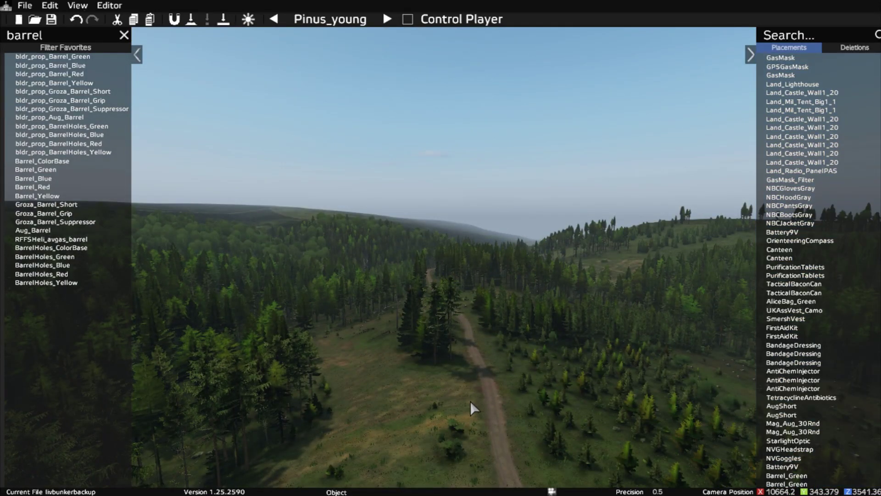
pyautogui.hotkey('ctrl', 'v')
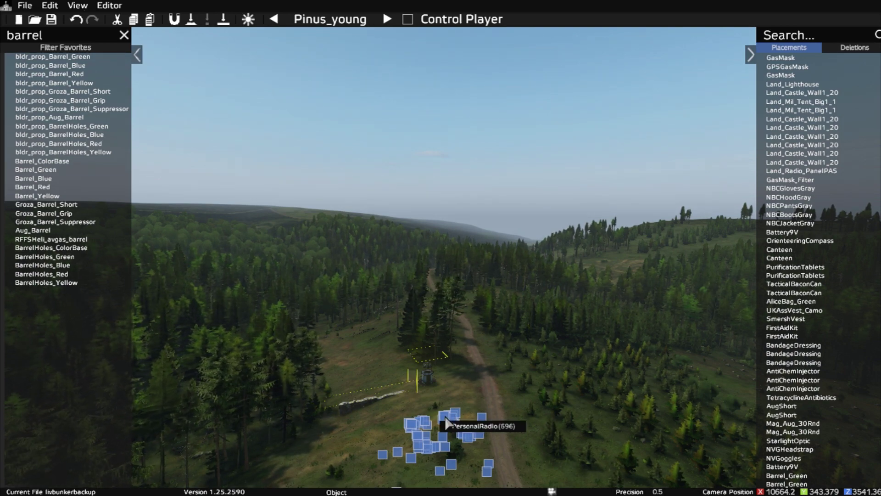
pyautogui.moveTo(446, 416); pyautogui.dragTo(442, 171)
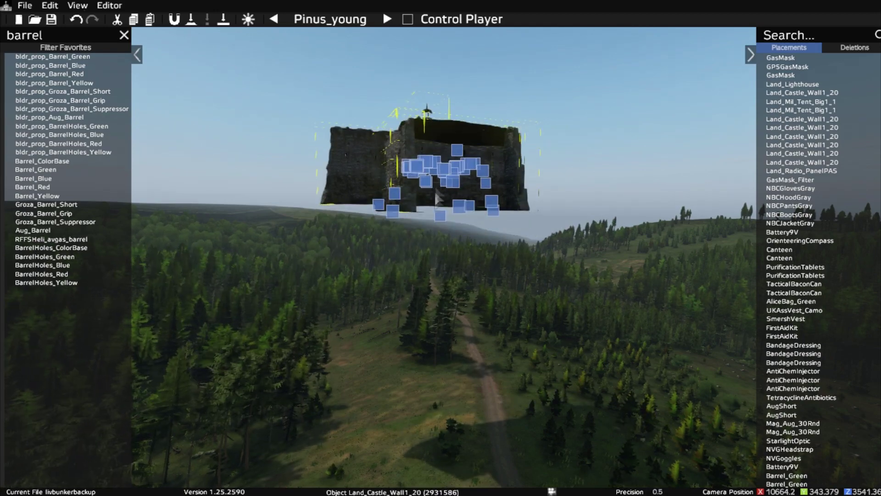
# Inspect the raised bunker copy from outside, including its roof, castle walls and the lighthouse built into one side.
pyautogui.press('w')
pyautogui.press('d')
pyautogui.moveTo(443, 266); pyautogui.dragTo(354, 286, button='right')
pyautogui.press('q')
pyautogui.press('d')
pyautogui.press('q')
pyautogui.press('w')
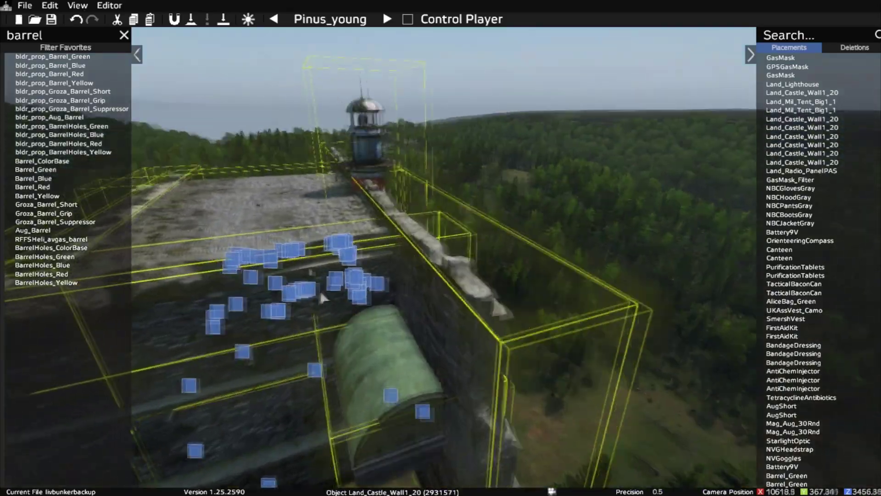
pyautogui.moveTo(323, 298); pyautogui.dragTo(235, 251, button='right')
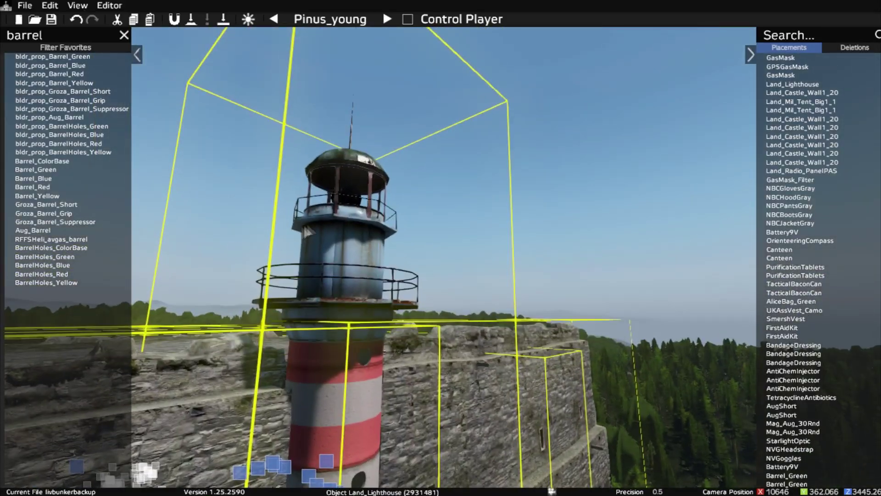
pyautogui.moveTo(334, 237); pyautogui.dragTo(331, 256, button='right')
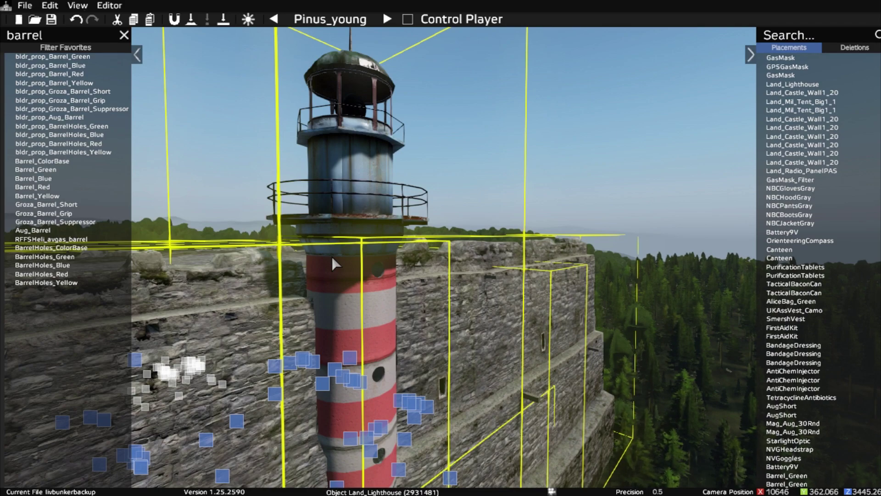
# Examine the lighthouse's upper platform and doorway where they rise above the castle wall roof.
pyautogui.press('w')
pyautogui.moveTo(442, 293); pyautogui.dragTo(577, 285, button='right')
pyautogui.press('a')
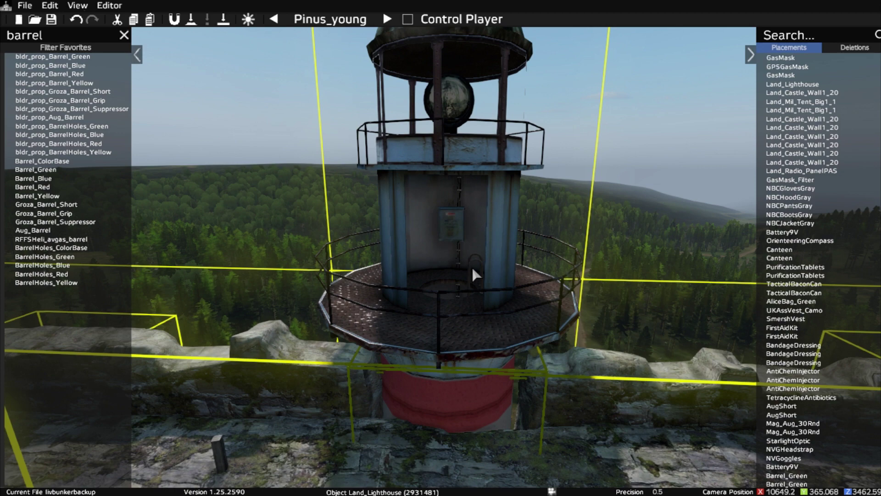
pyautogui.moveTo(472, 268); pyautogui.dragTo(506, 276, button='right')
pyautogui.press('a')
pyautogui.moveTo(506, 276); pyautogui.dragTo(504, 258, button='middle')
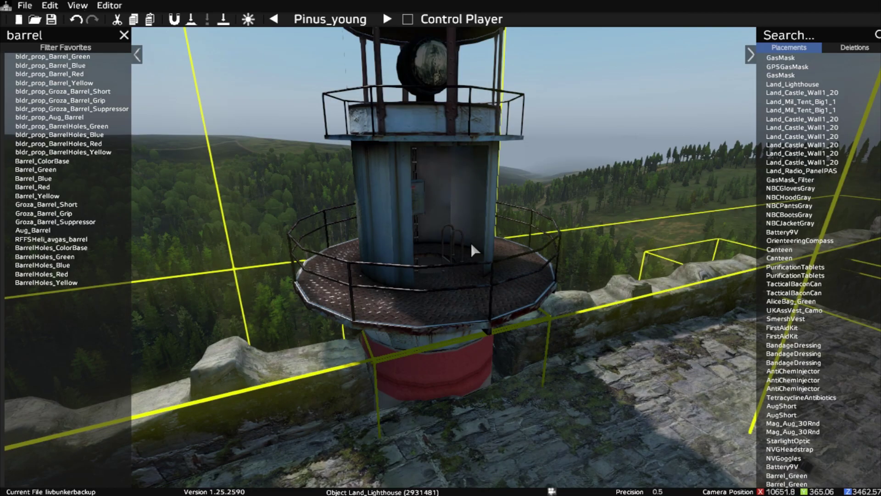
pyautogui.moveTo(470, 241); pyautogui.dragTo(336, 263, button='middle')
pyautogui.press('s')
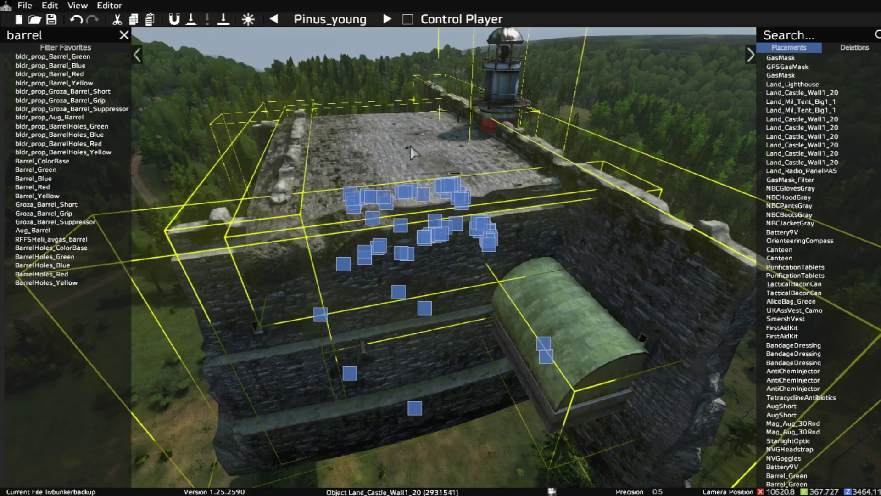
# Inspect how the lighthouse passes through the castle wall into the furnished room, and clear the object selection.
pyautogui.moveTo(411, 146); pyautogui.dragTo(432, 177, button='middle')
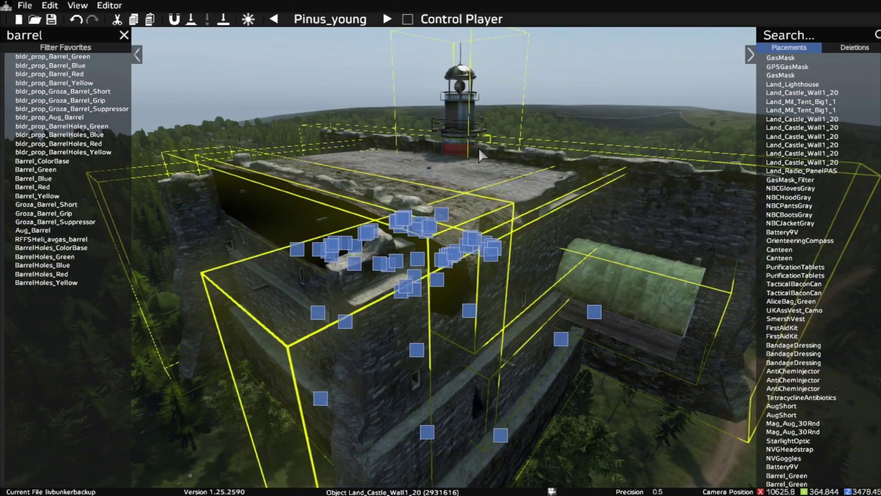
pyautogui.moveTo(472, 195); pyautogui.dragTo(384, 153, button='middle')
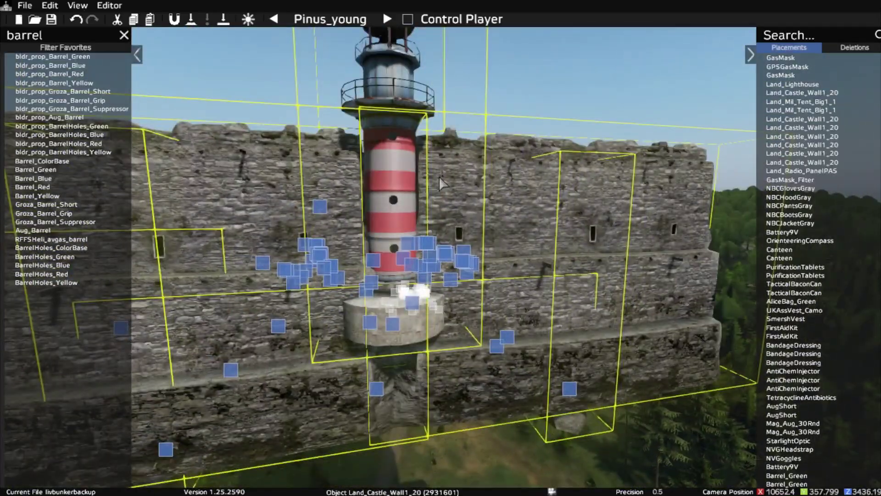
pyautogui.moveTo(438, 176); pyautogui.dragTo(400, 173, button='middle')
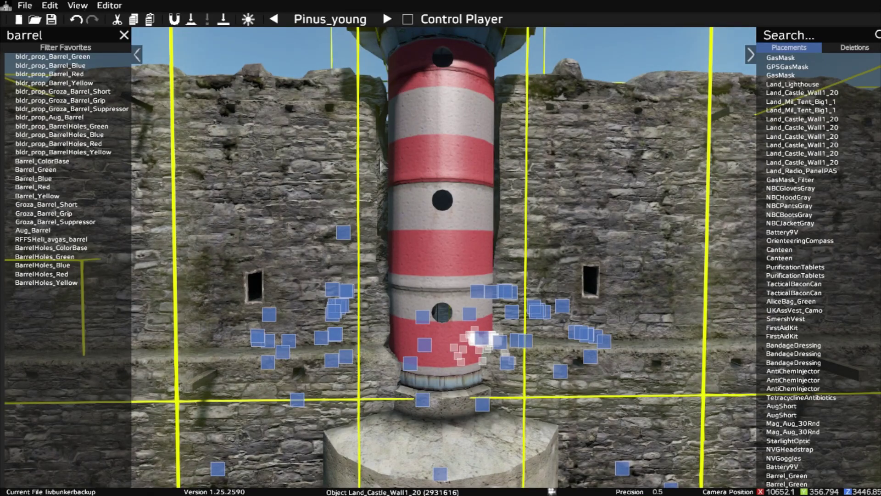
pyautogui.press('w')
pyautogui.moveTo(474, 186); pyautogui.dragTo(352, 282, button='middle')
pyautogui.press('w')
pyautogui.click(379, 282)
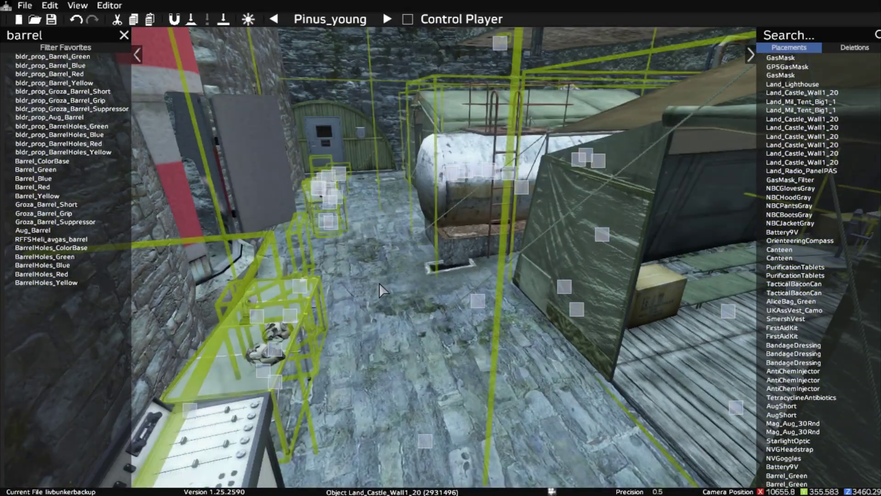
pyautogui.press('d')
pyautogui.moveTo(380, 282); pyautogui.dragTo(357, 284, button='middle')
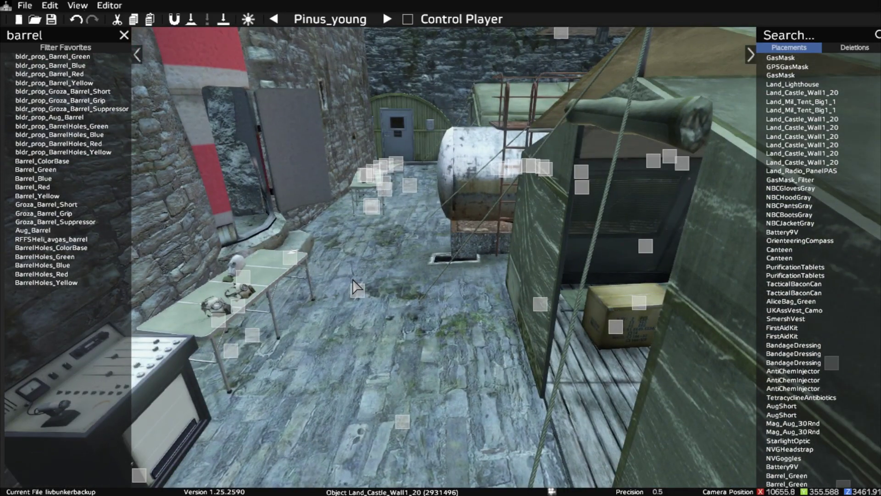
# Check the Allow Below Ground setting in the camera preferences and close them without changes.
pyautogui.click(107, 7)
pyautogui.click(138, 47)
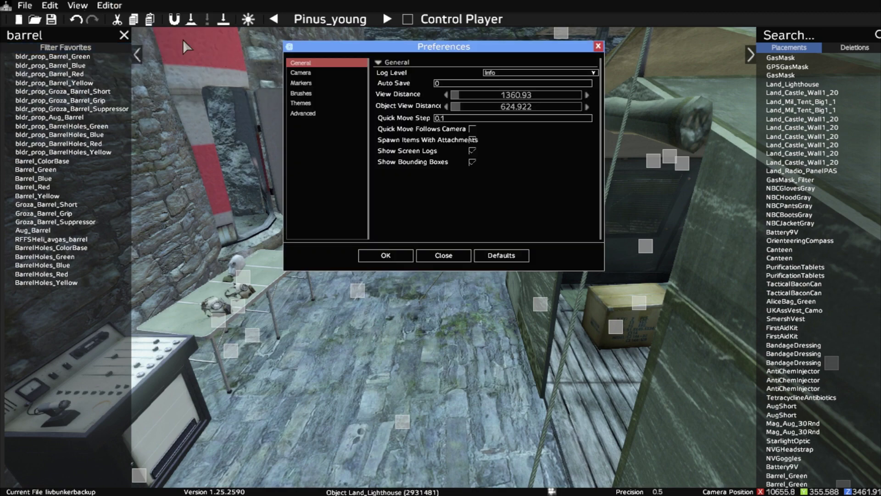
pyautogui.click(313, 77)
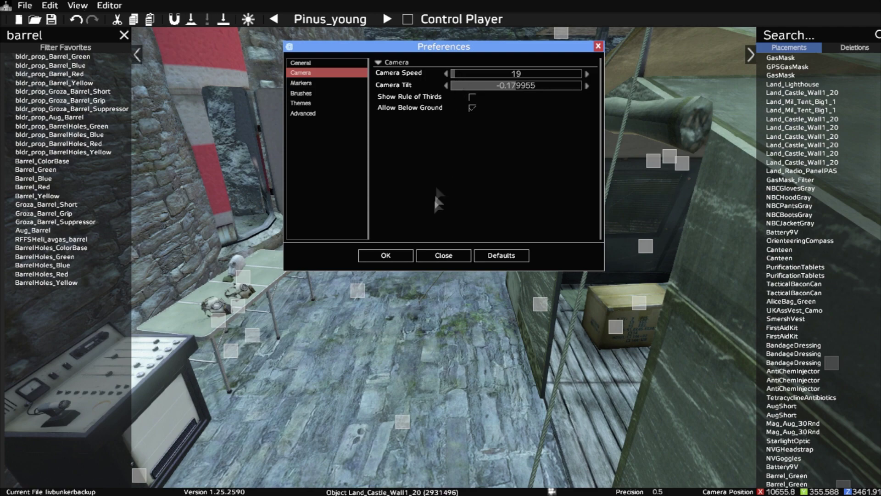
pyautogui.press('Escape')
# Examine the lighthouse entrance inside the furnished room, and the raised structure's walls and roof from outside.
pyautogui.press('w')
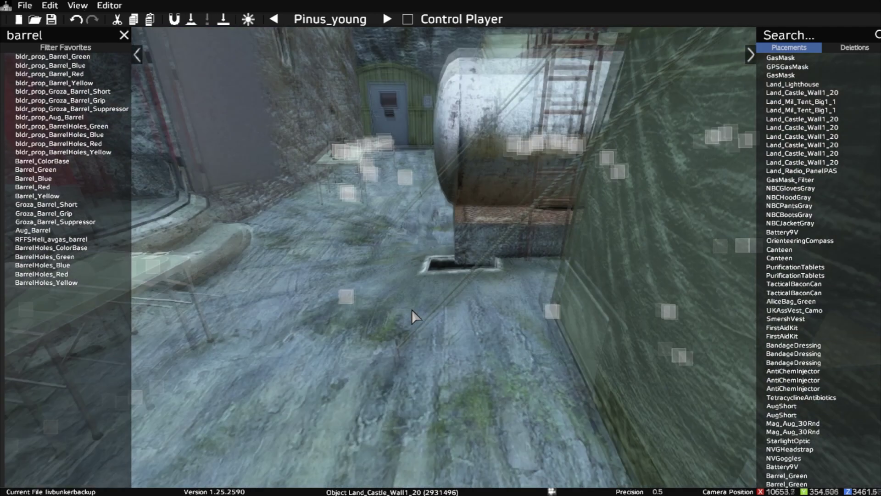
pyautogui.press('s')
pyautogui.press('s')
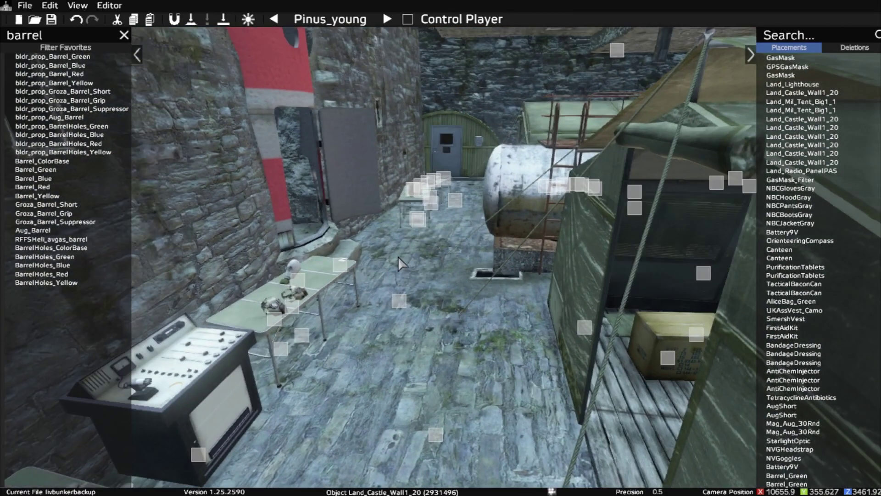
pyautogui.press('w')
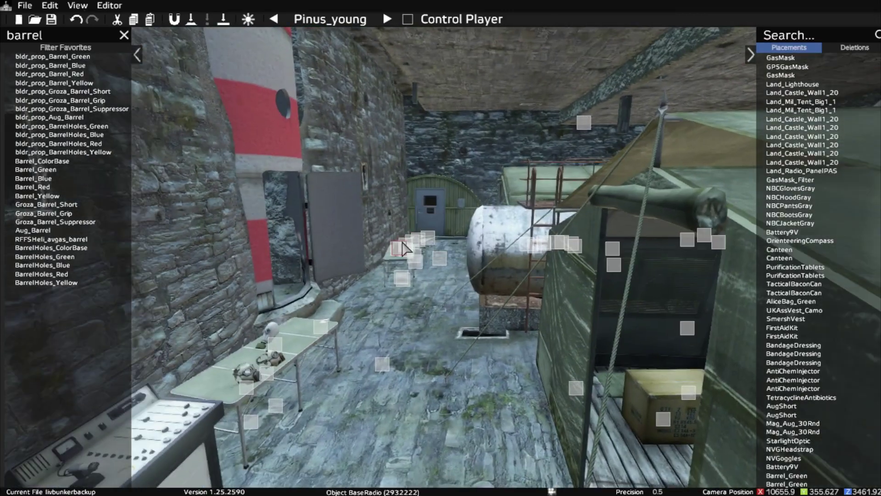
pyautogui.press('s')
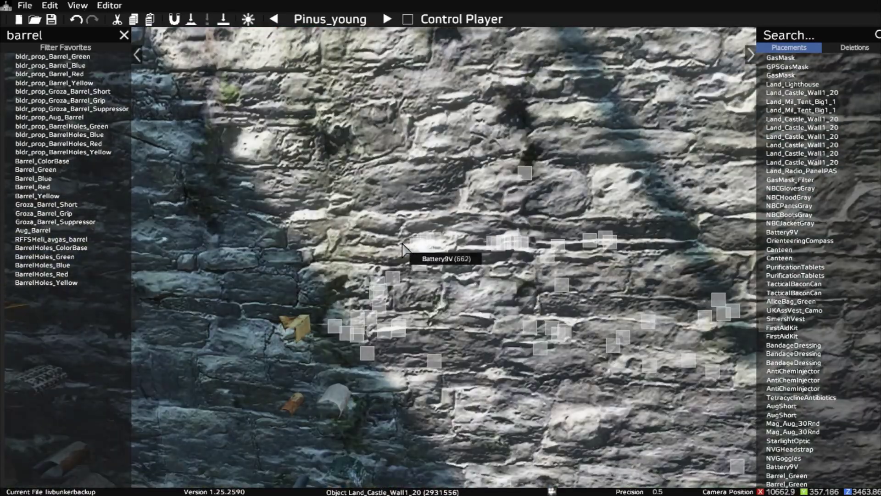
pyautogui.press('s')
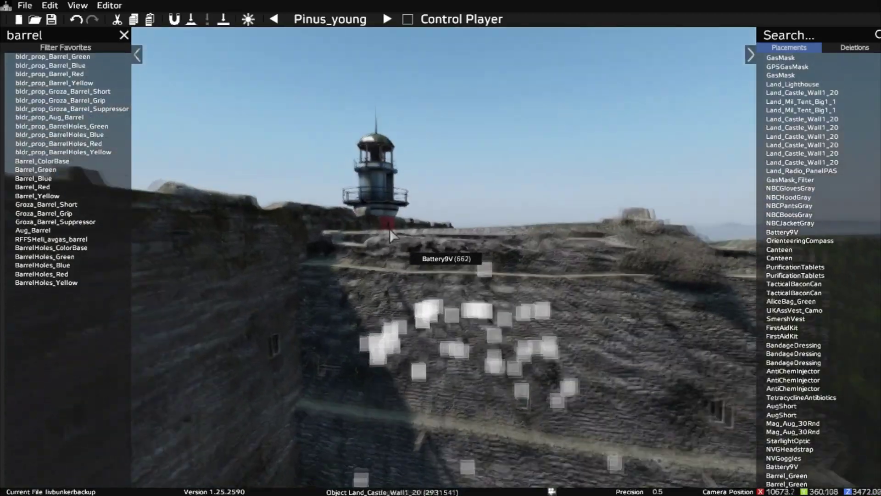
pyautogui.press('s')
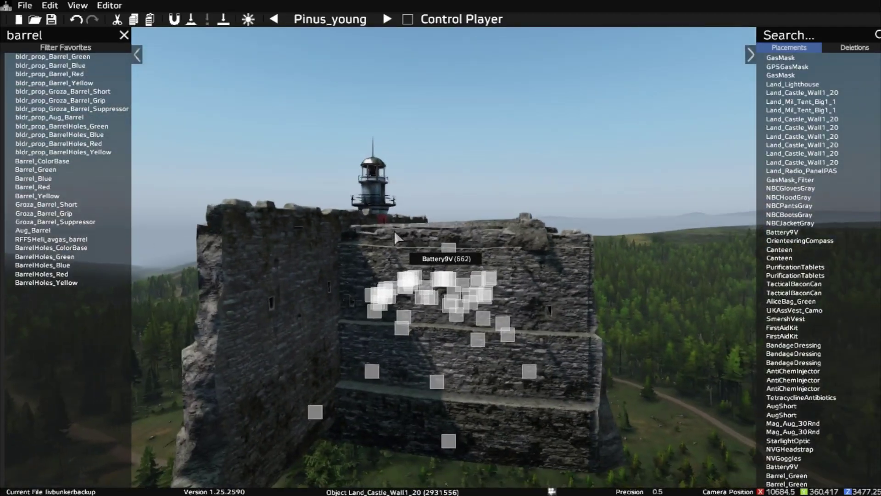
pyautogui.press('d')
pyautogui.moveTo(394, 232); pyautogui.dragTo(361, 238, button='right')
pyautogui.press('w')
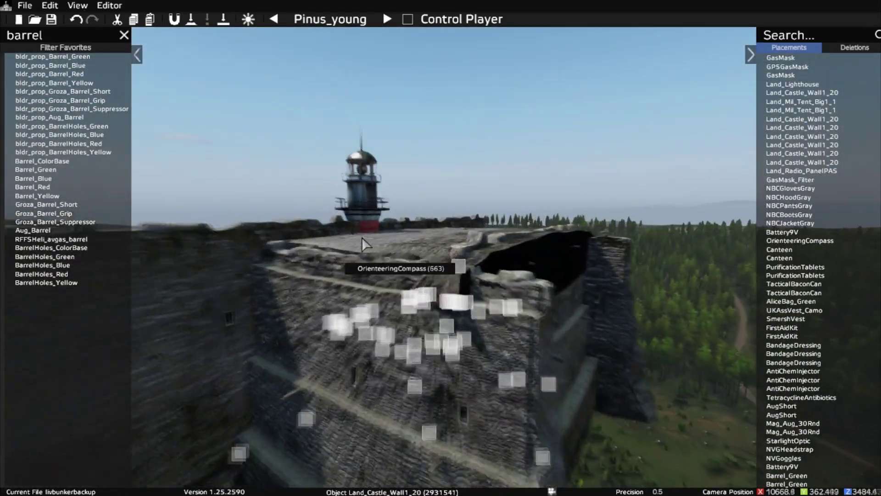
# Select all objects of the raised castle wall and lighthouse structure and save the file.
pyautogui.press('s')
pyautogui.moveTo(295, 173); pyautogui.dragTo(571, 442)
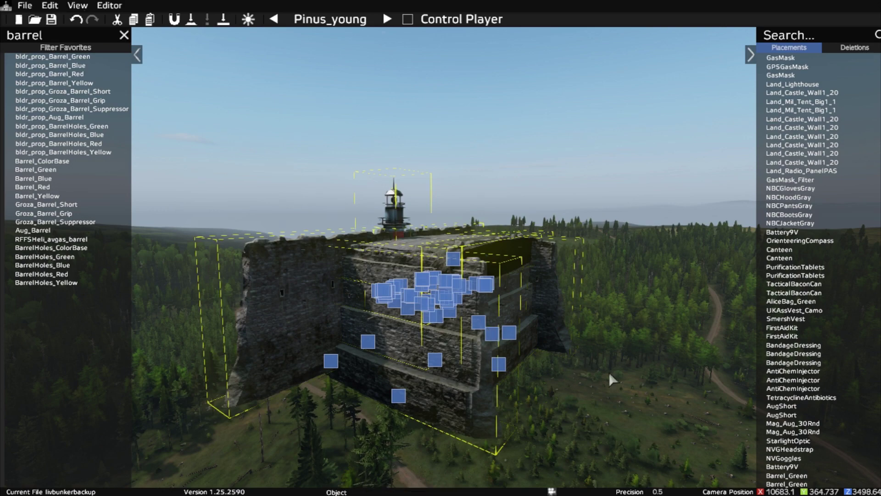
pyautogui.moveTo(609, 374); pyautogui.dragTo(608, 403, button='right')
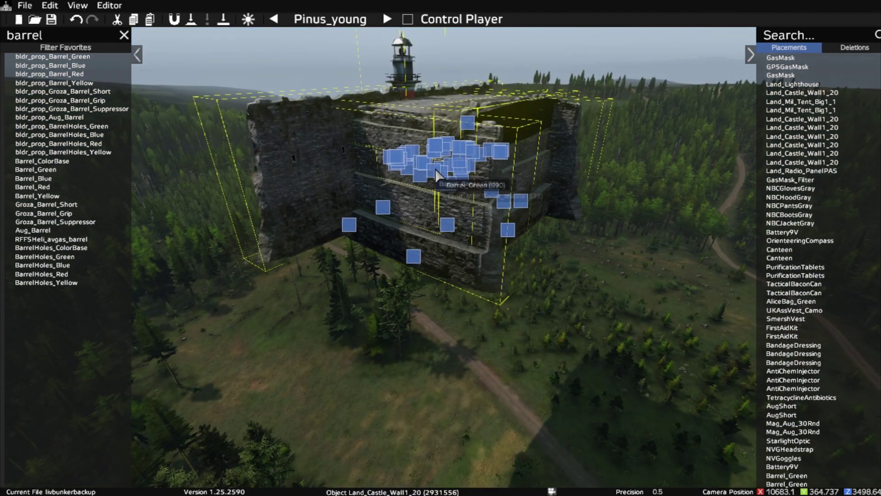
pyautogui.hotkey('ctrl', 's')
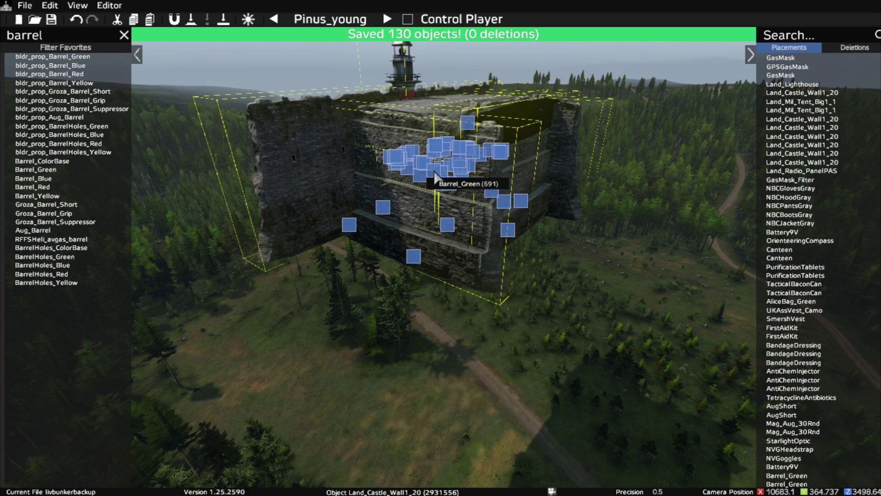
# Lower the selected structure vertically towards the clearing, keeping its walls above the ground, and clear the selection.
pyautogui.moveTo(435, 177); pyautogui.dragTo(448, 409, button='right')
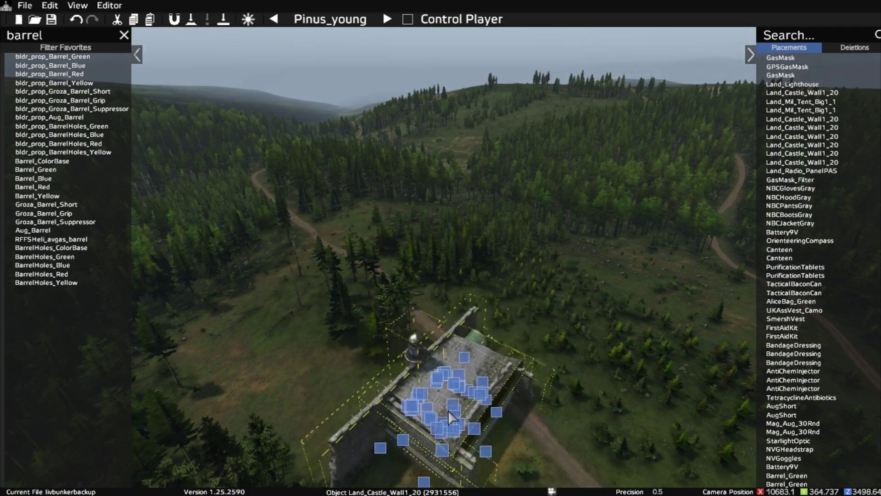
pyautogui.keyDown('alt'); pyautogui.moveTo(449, 410); pyautogui.dragTo(449, 417); pyautogui.keyUp('alt')
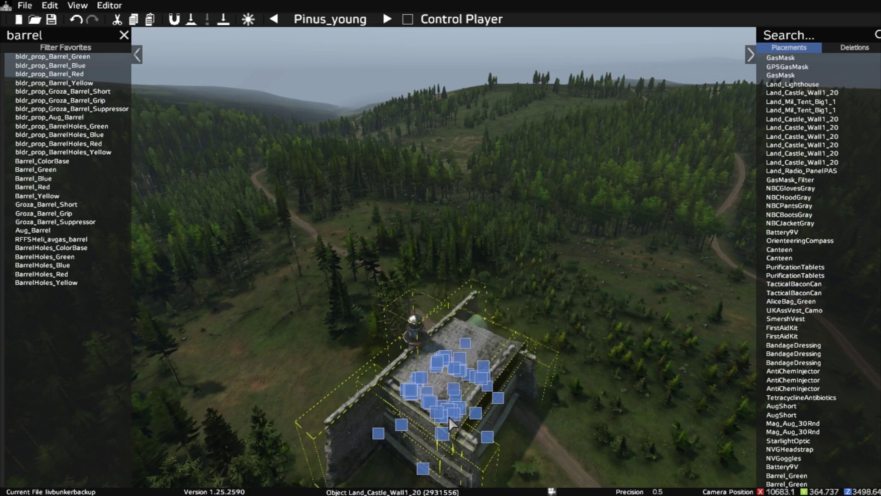
pyautogui.click(578, 421)
# Place a Barrel_Green on the furnished room's floor and move it into the corner beside the green barracks wall.
pyautogui.press('w')
pyautogui.moveTo(577, 421); pyautogui.dragTo(518, 392, button='right')
pyautogui.press('w')
pyautogui.press('w')
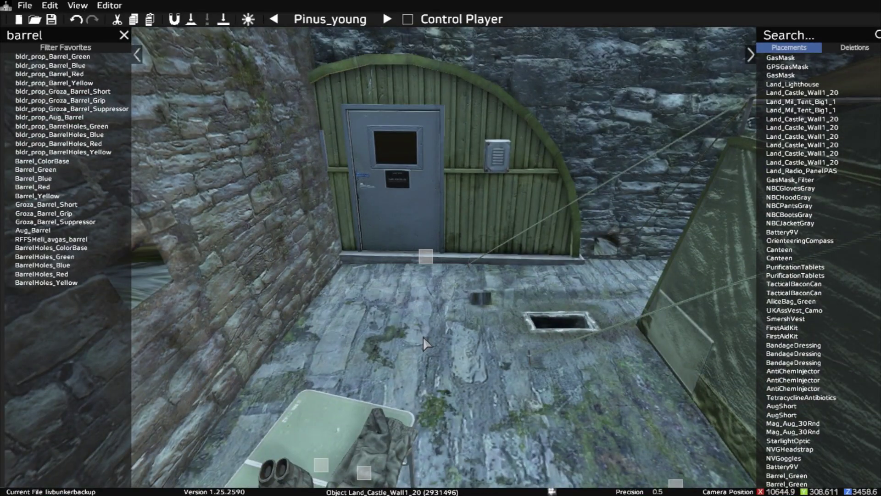
pyautogui.moveTo(423, 336); pyautogui.dragTo(461, 334, button='right')
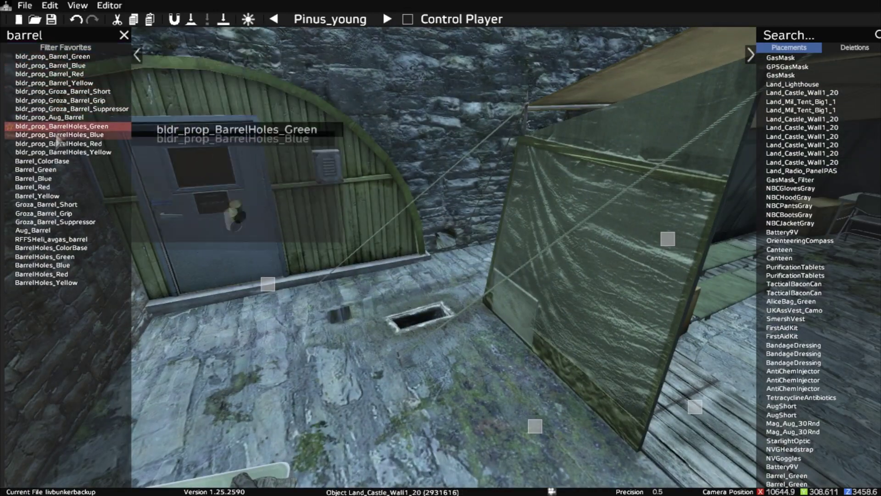
pyautogui.moveTo(46, 180)
pyautogui.mouseDown()
pyautogui.moveTo(290, 189)
pyautogui.moveTo(420, 326)
pyautogui.moveTo(432, 361)
pyautogui.mouseUp()
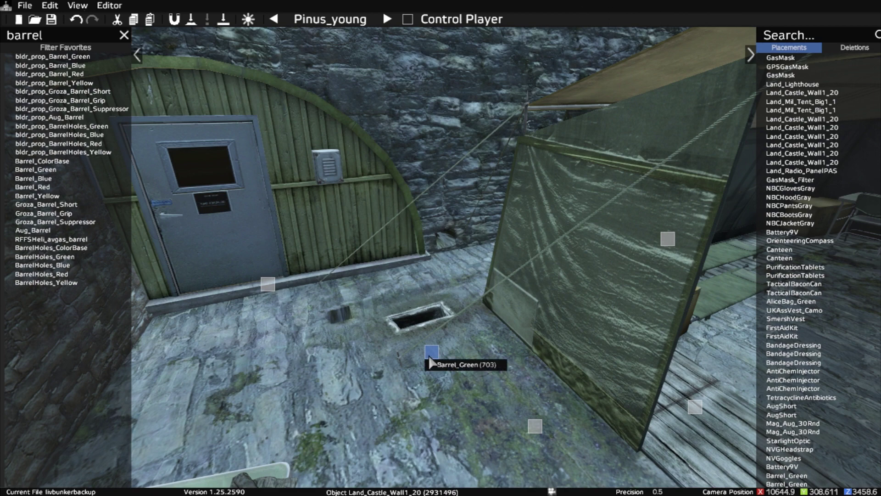
pyautogui.moveTo(430, 356)
pyautogui.mouseDown()
pyautogui.moveTo(418, 197)
pyautogui.moveTo(430, 418)
pyautogui.mouseUp()
pyautogui.moveTo(450, 459)
pyautogui.mouseDown()
pyautogui.moveTo(426, 269)
pyautogui.moveTo(435, 293)
pyautogui.mouseUp()
# Fine-tune the barrel's position in its properties, setting its Z position to 3460.13.
pyautogui.doubleClick(429, 266)
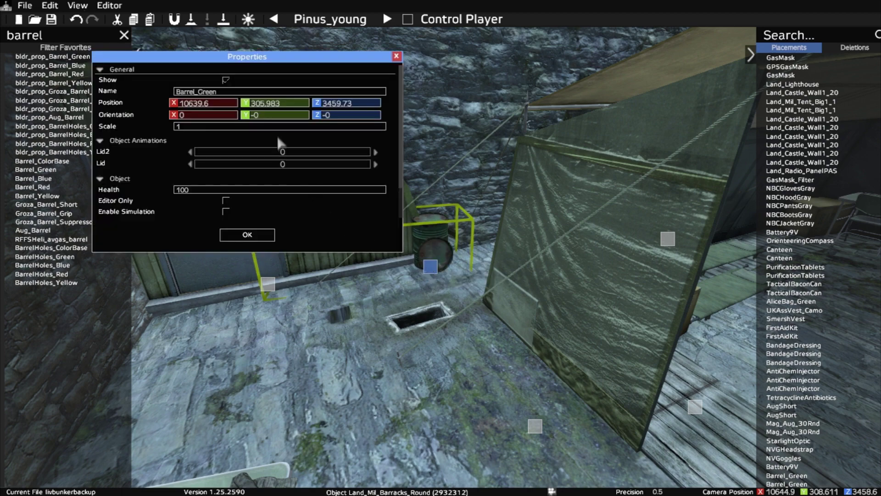
pyautogui.click(293, 99)
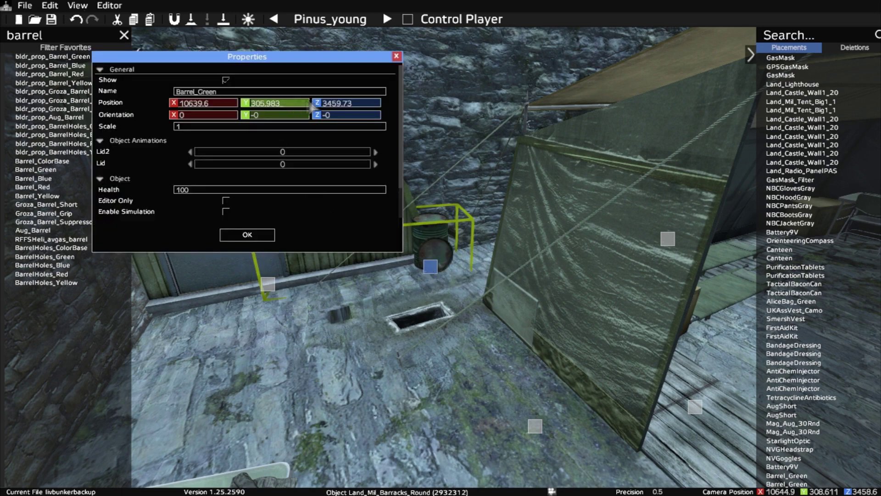
pyautogui.click(356, 101)
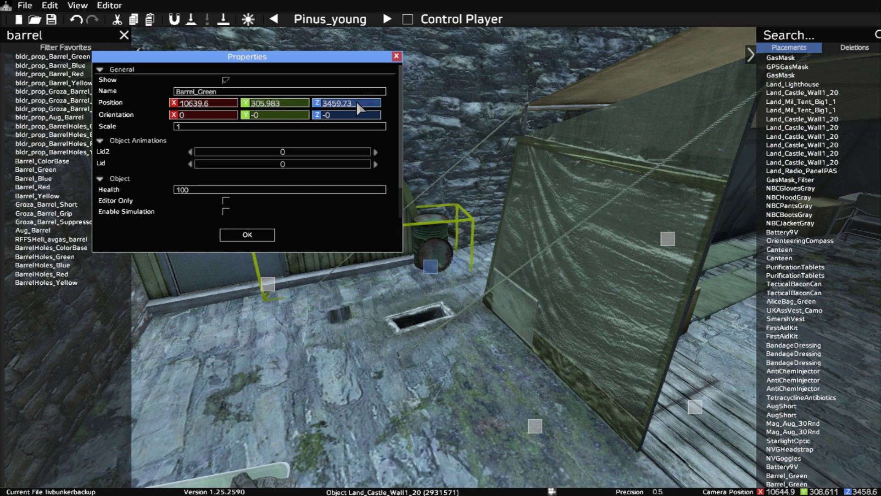
pyautogui.scroll(1, 356, 102)
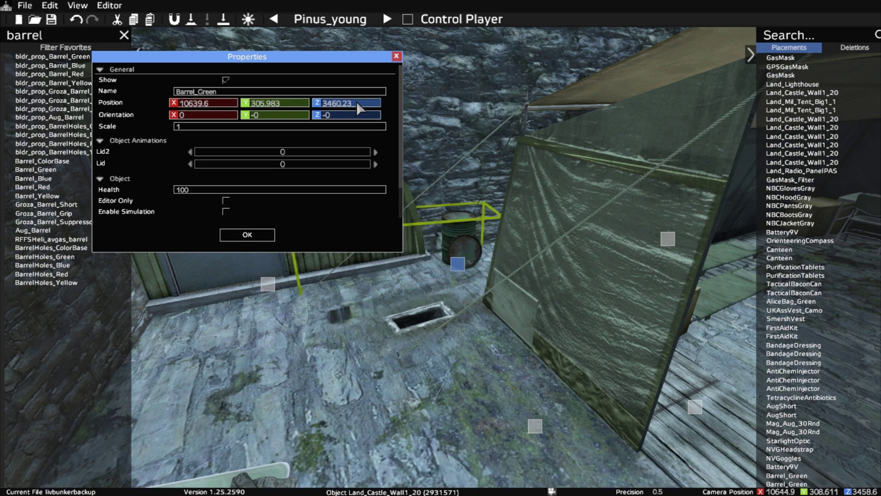
pyautogui.scroll(-1, 356, 101)
pyautogui.click(288, 100)
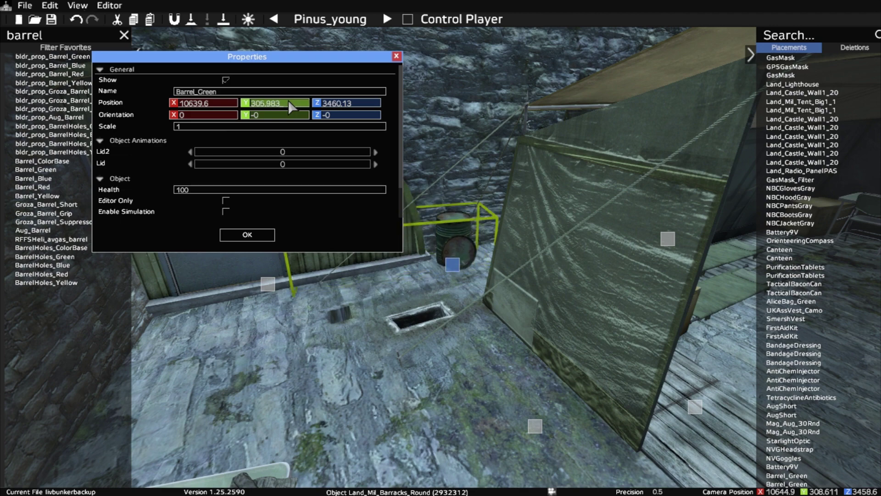
pyautogui.click(215, 103)
pyautogui.click(248, 235)
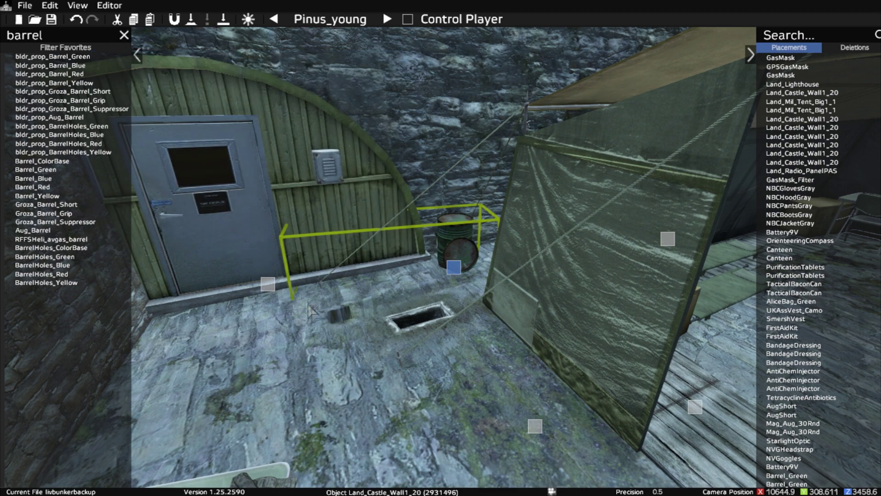
# Bring the player character onto the room's floor in front of the barracks door and take control of it.
pyautogui.click(337, 396)
pyautogui.press('p')
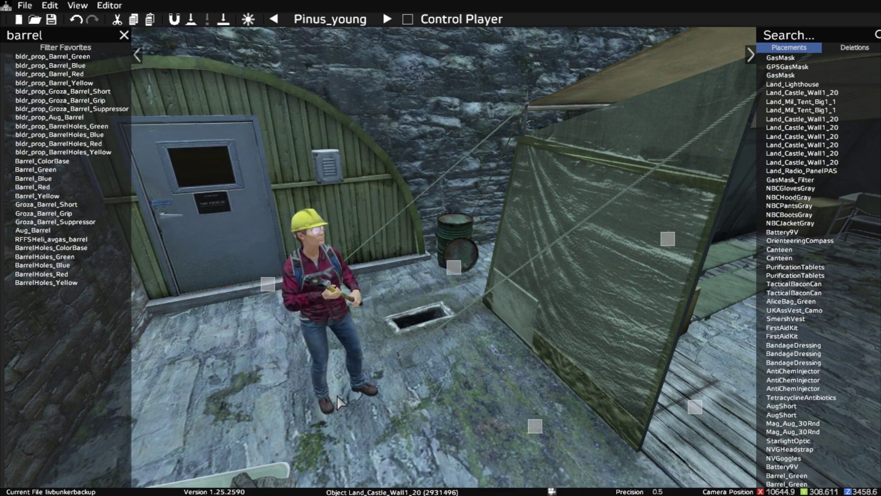
pyautogui.press('p')
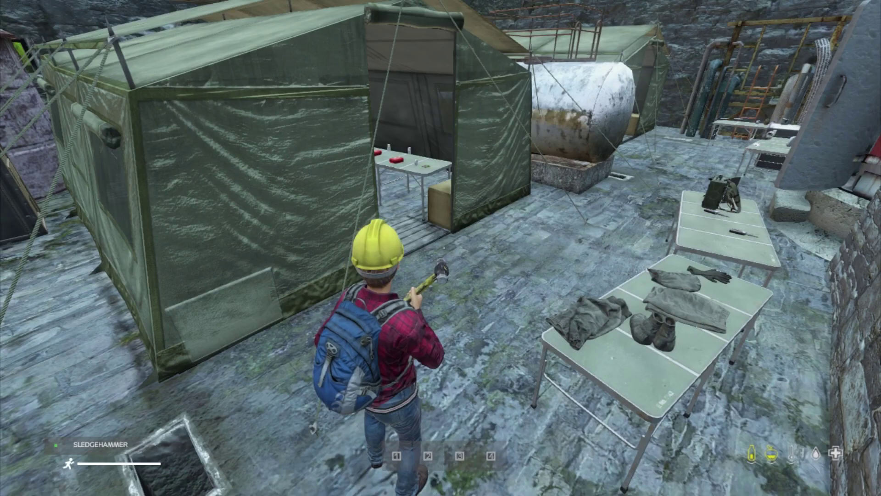
# Walk the character through the room to inspect the barrel, tents, metal tank, supply tables and lighthouse entrance.
pyautogui.press('w')
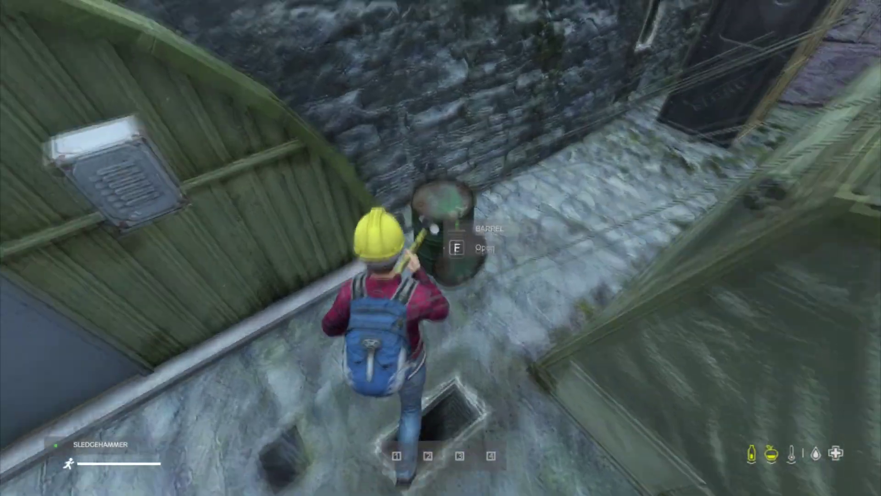
pyautogui.press('s')
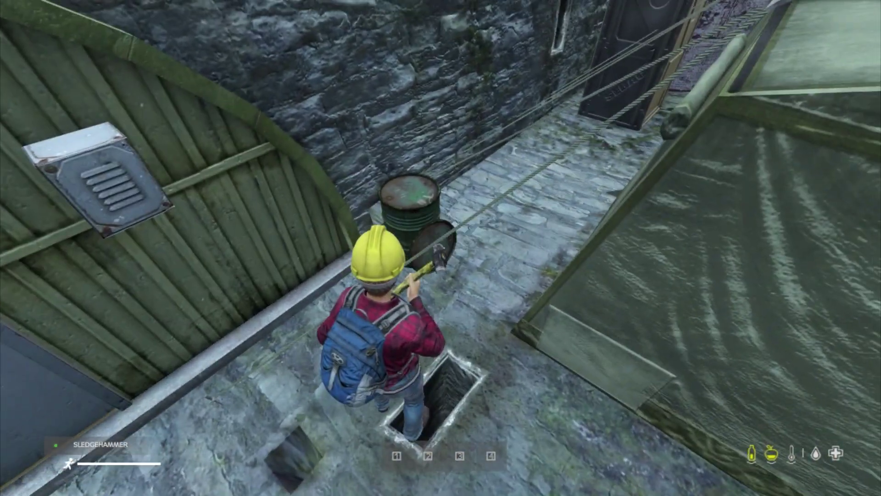
pyautogui.press('w')
pyautogui.press('w')
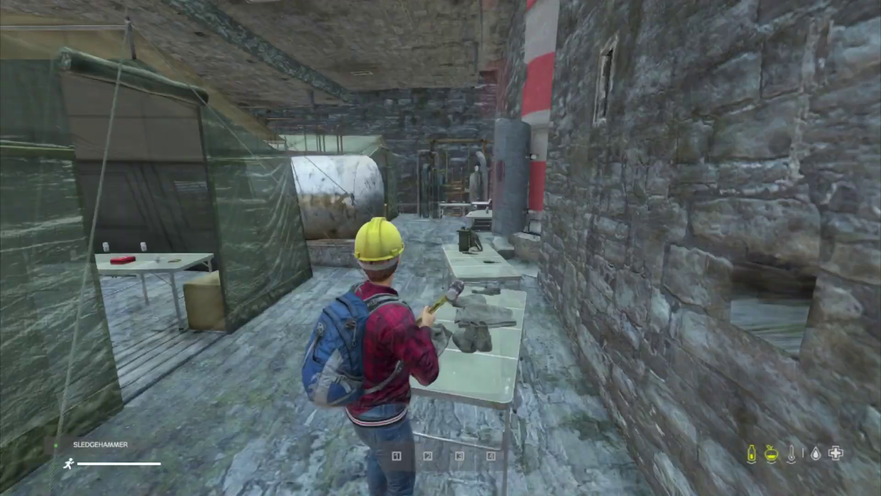
pyautogui.press('w')
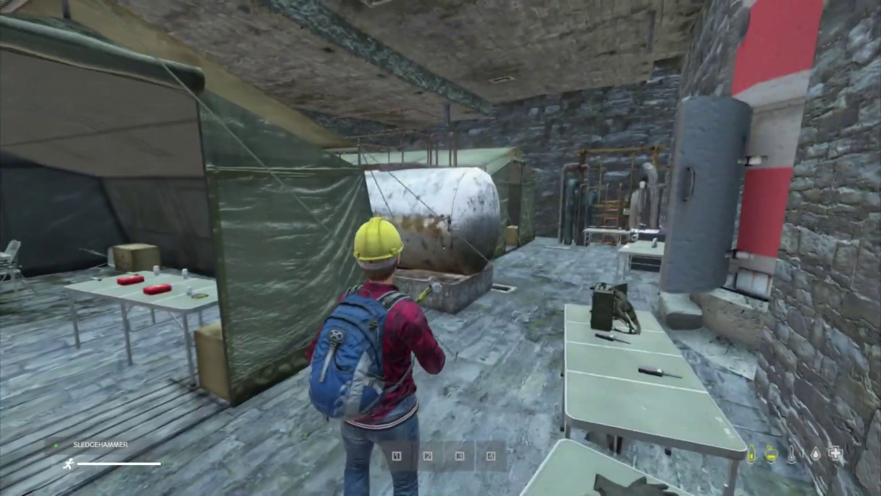
pyautogui.press('w')
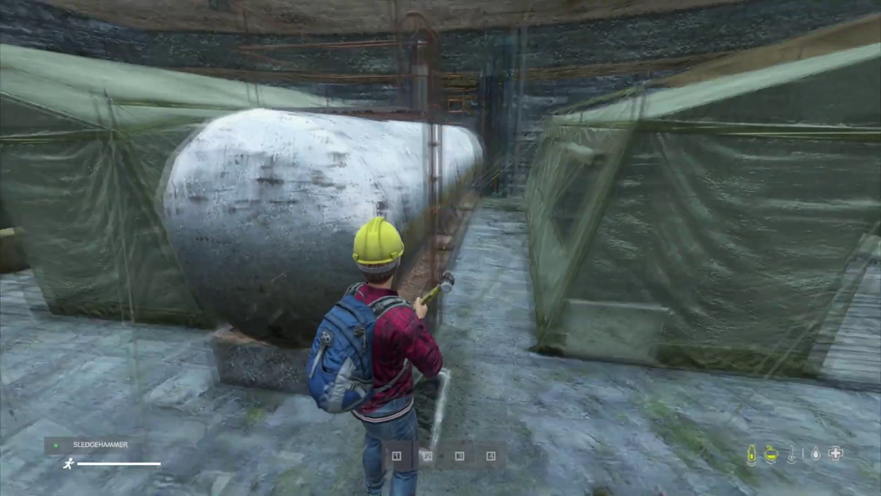
pyautogui.press('w')
pyautogui.press('w')
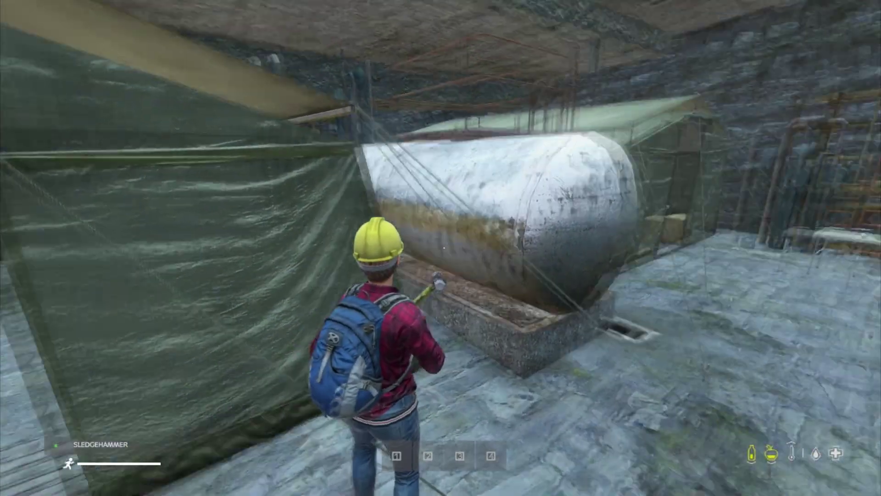
pyautogui.press('w')
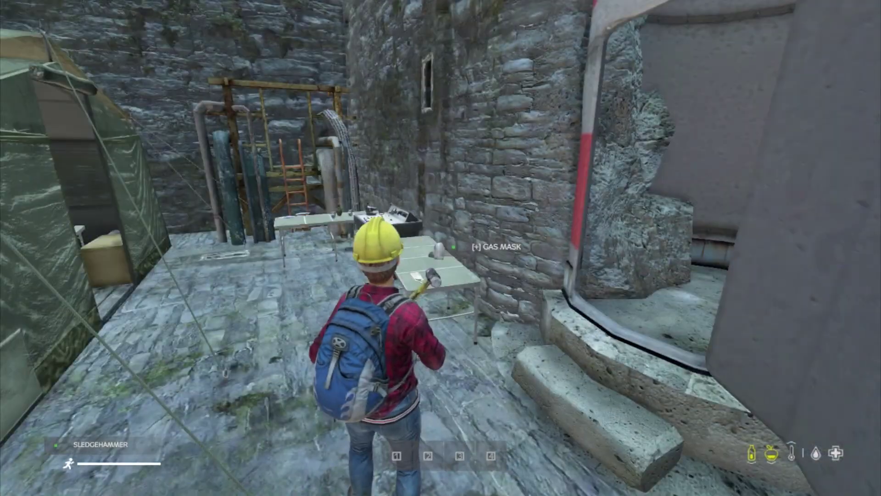
# Walk the character back to the green barrel and past the tent and tank to recheck the layout.
pyautogui.press('w')
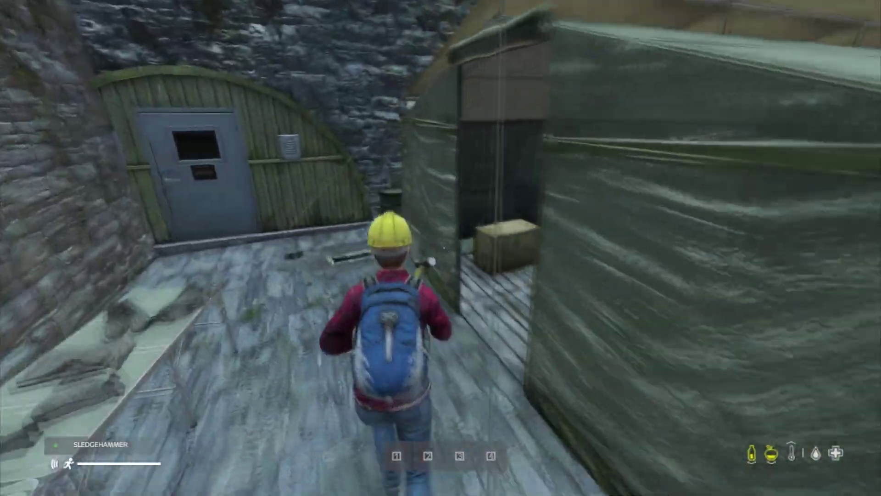
pyautogui.press('w')
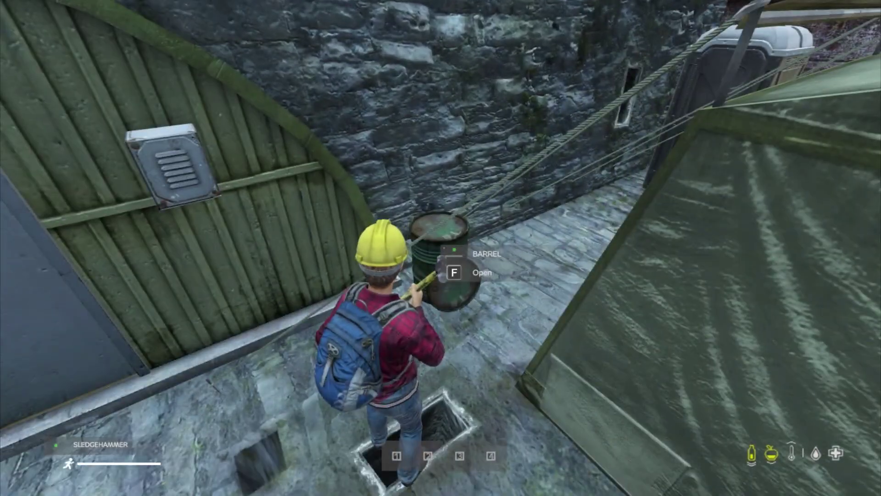
pyautogui.press('w')
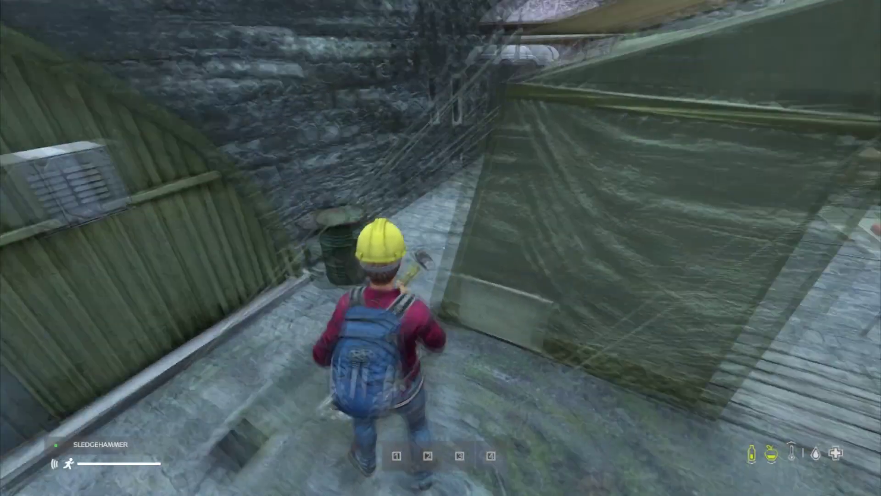
pyautogui.press('s')
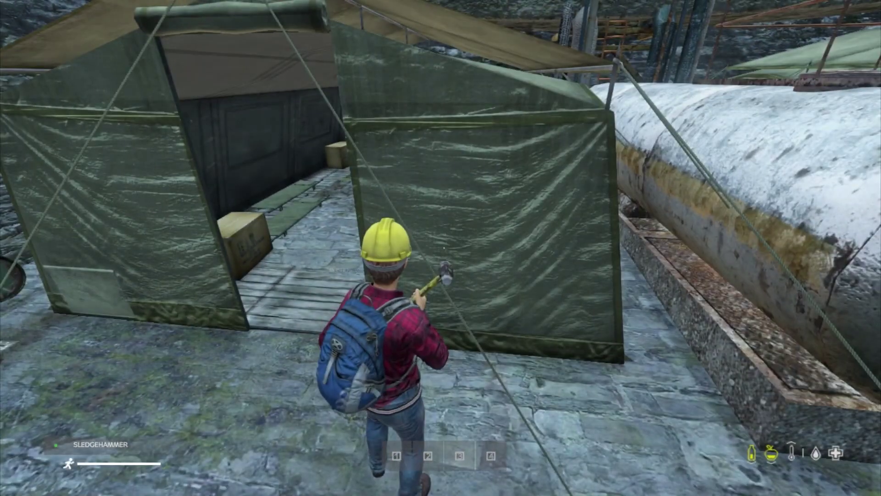
pyautogui.press('w')
pyautogui.press('w')
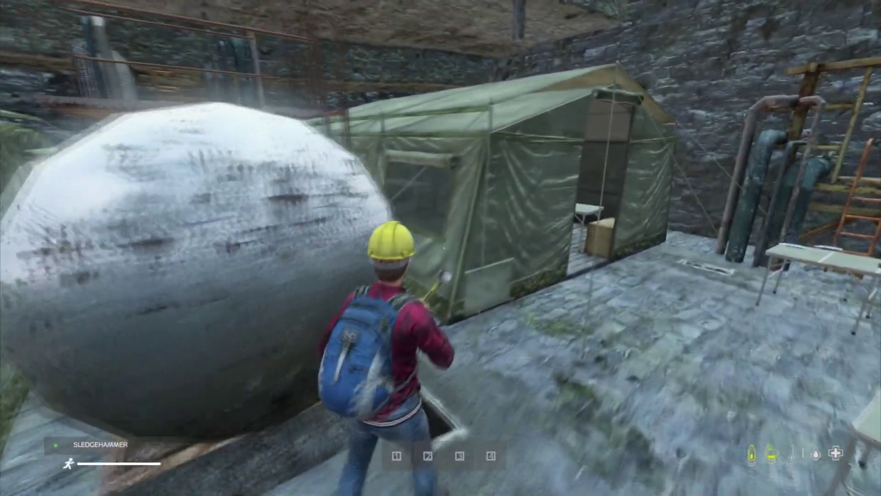
pyautogui.press('w')
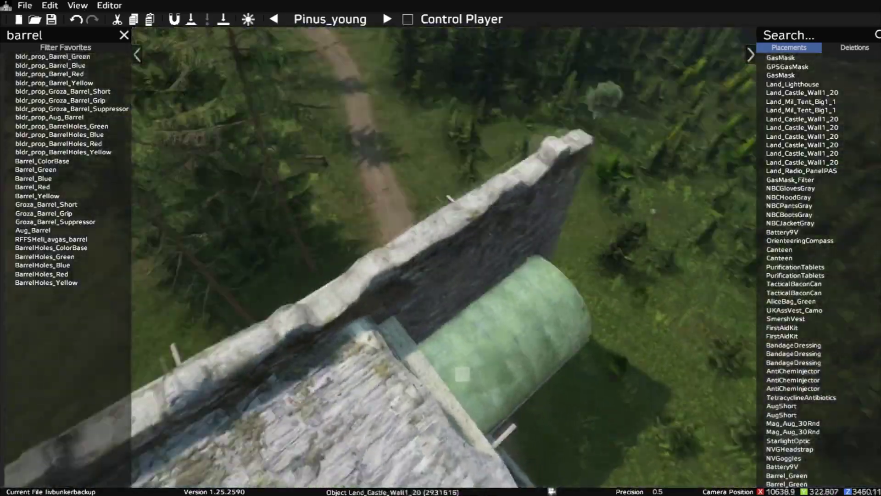
# Select the entire raised structure and sink it into the ground until only the lighthouse top and one wall edge protrude.
pyautogui.press('a')
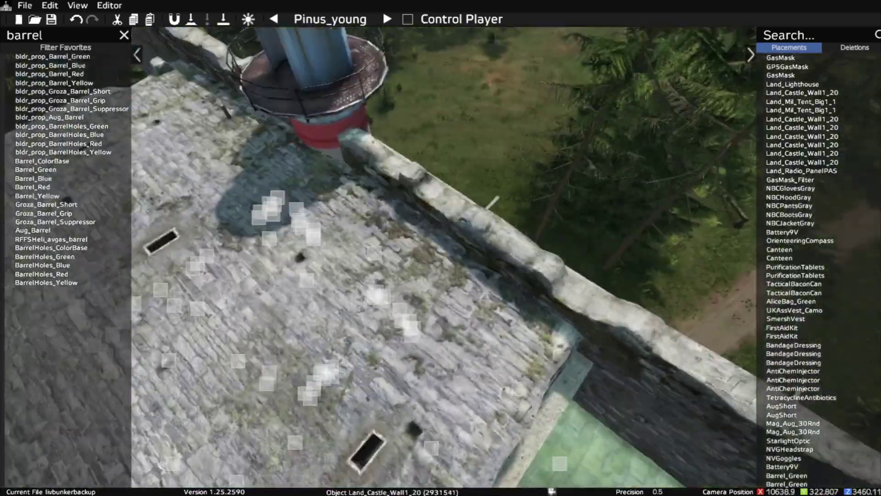
pyautogui.press('s')
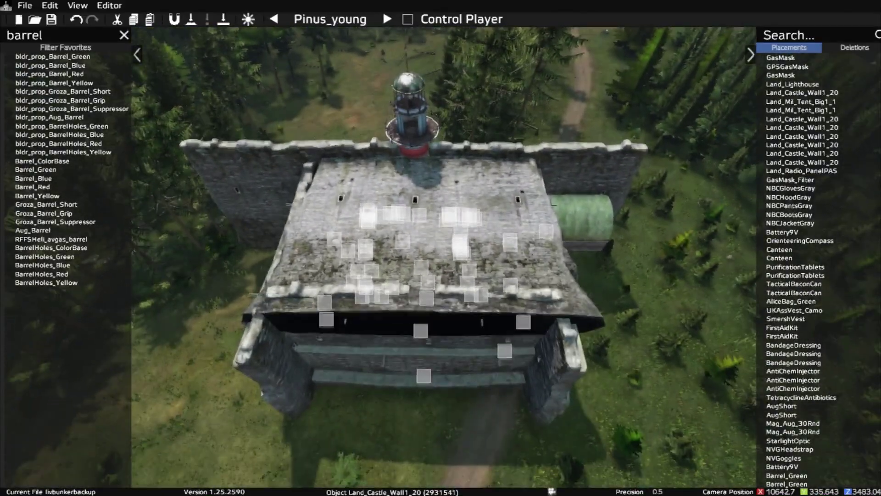
pyautogui.press('space')
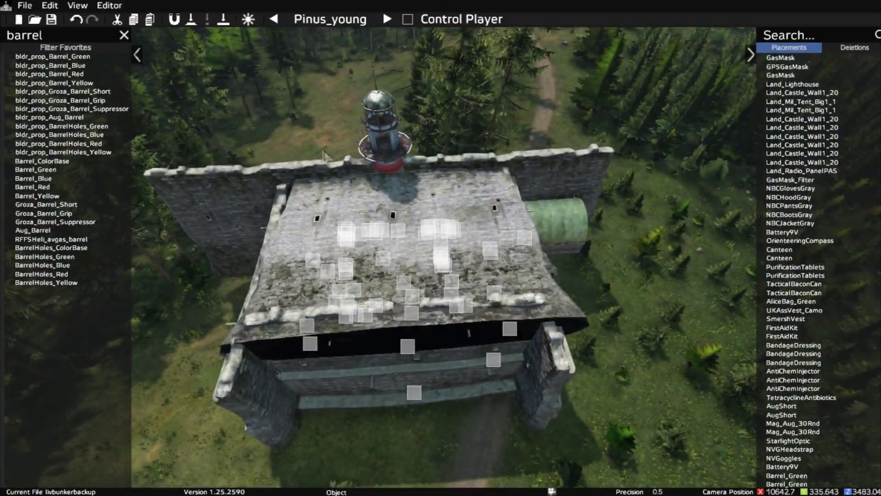
pyautogui.moveTo(274, 126); pyautogui.dragTo(665, 490)
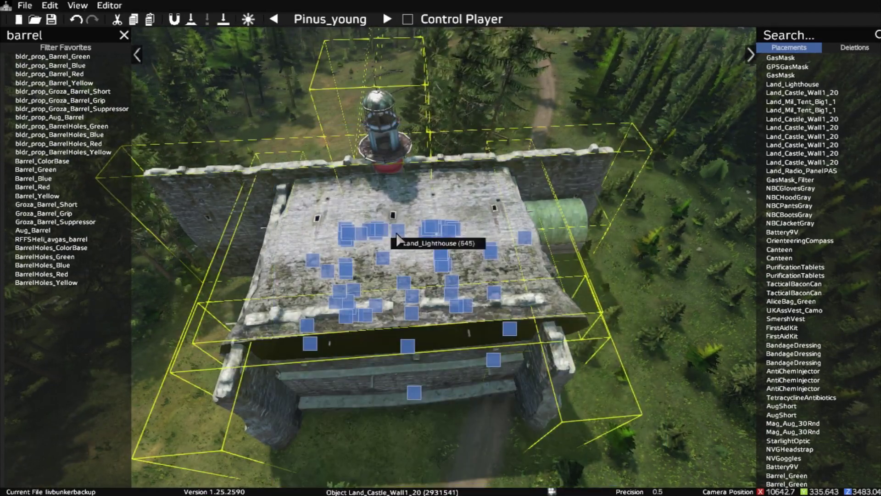
pyautogui.moveTo(396, 239); pyautogui.dragTo(400, 303)
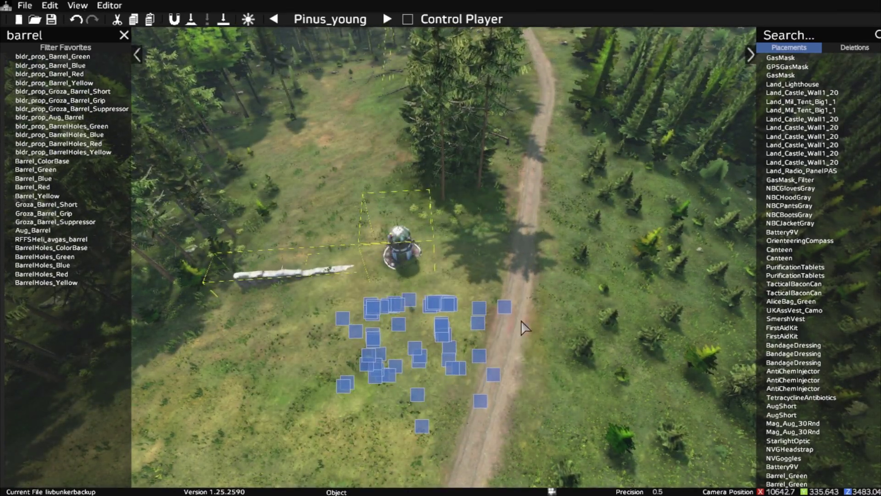
# Examine the sunken structure from several angles, checking the protruding wall edge and the lighthouse base at ground level.
pyautogui.press('w')
pyautogui.press('a')
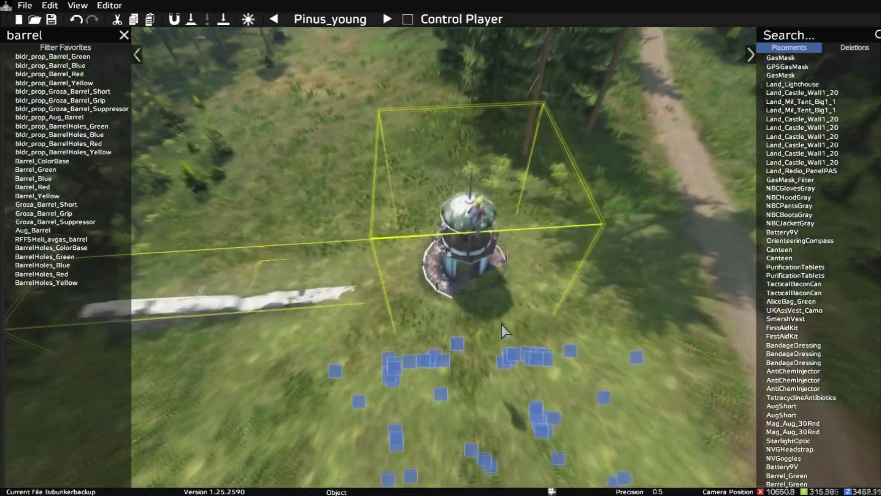
pyautogui.press('w')
pyautogui.moveTo(525, 338); pyautogui.dragTo(477, 329, button='right')
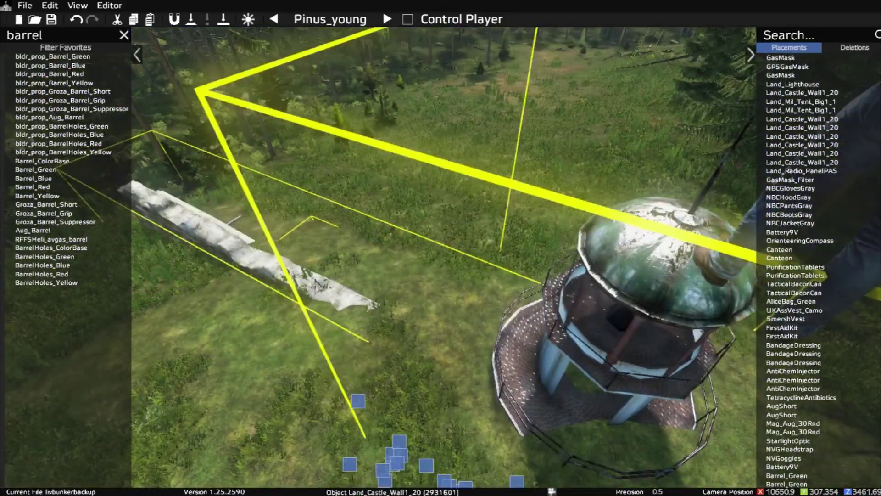
pyautogui.press('s')
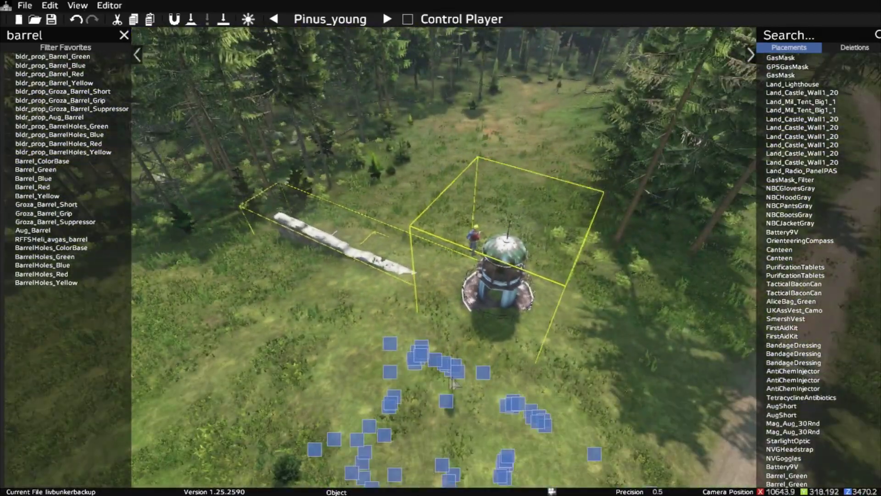
pyautogui.press('s')
pyautogui.moveTo(452, 380); pyautogui.dragTo(449, 354, button='right')
pyautogui.press('w')
pyautogui.press('w')
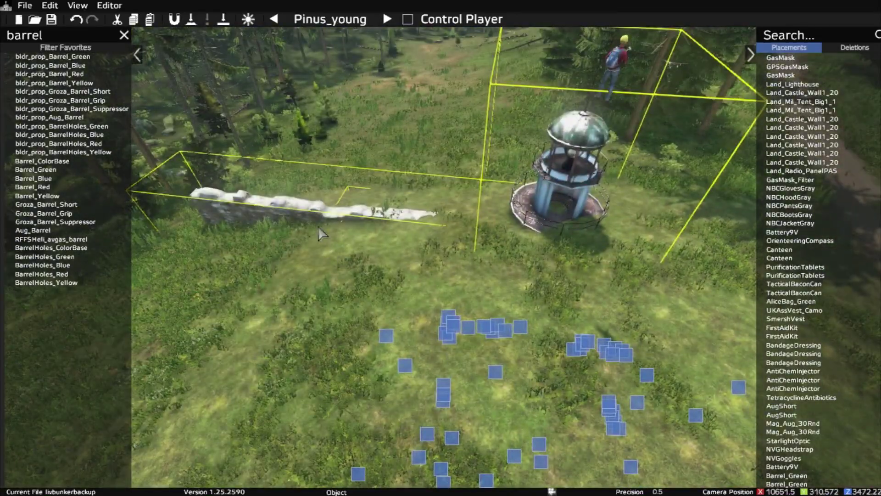
pyautogui.moveTo(319, 225); pyautogui.dragTo(380, 240, button='right')
pyautogui.press('w')
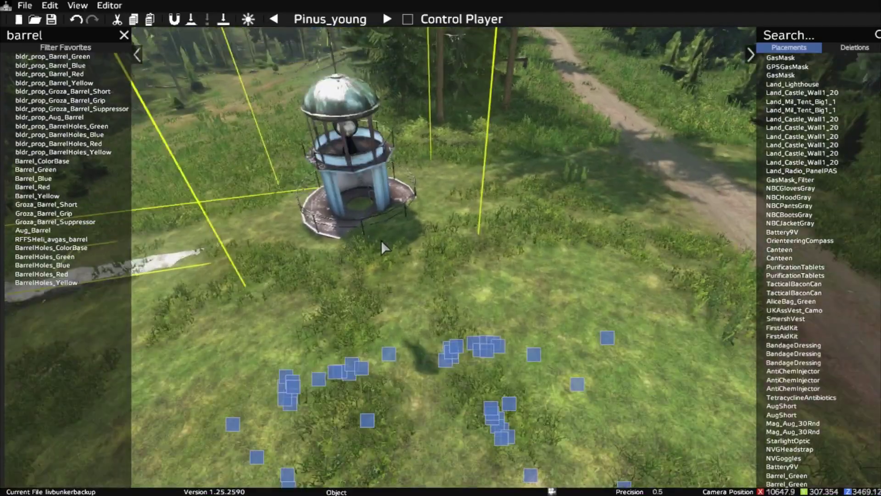
pyautogui.press('w')
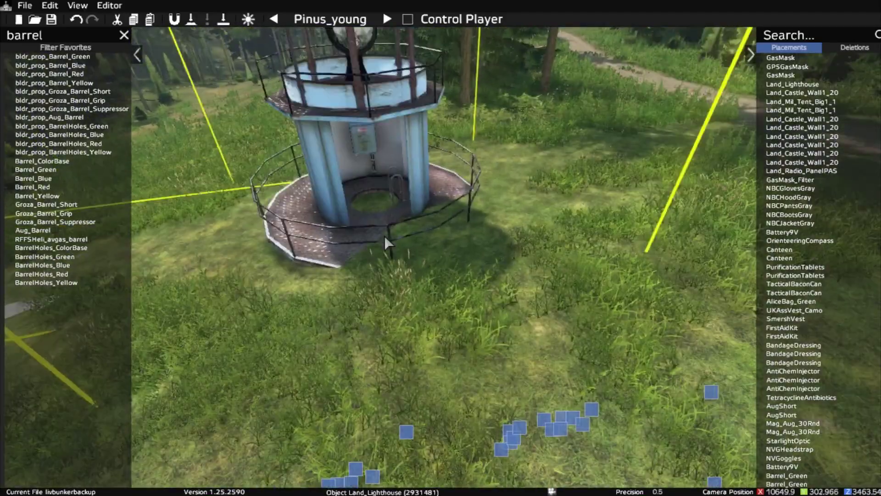
# Lower the selected structure further with a Y position offset of -0.1.
pyautogui.moveTo(384, 235); pyautogui.dragTo(388, 229, button='right')
pyautogui.press('s')
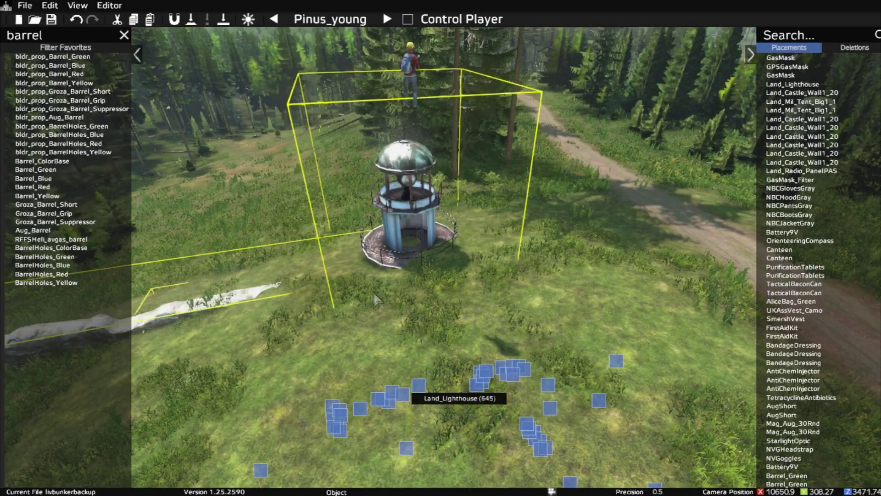
pyautogui.doubleClick(366, 255)
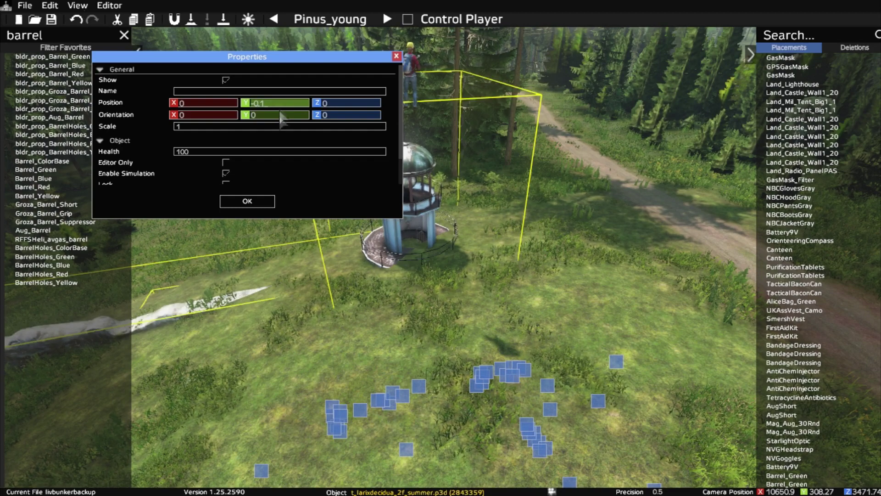
pyautogui.click(265, 205)
# Place the player character on the grass beside the lighthouse, take control of it and walk it to the railing.
pyautogui.hotkey('ctrl', 't')
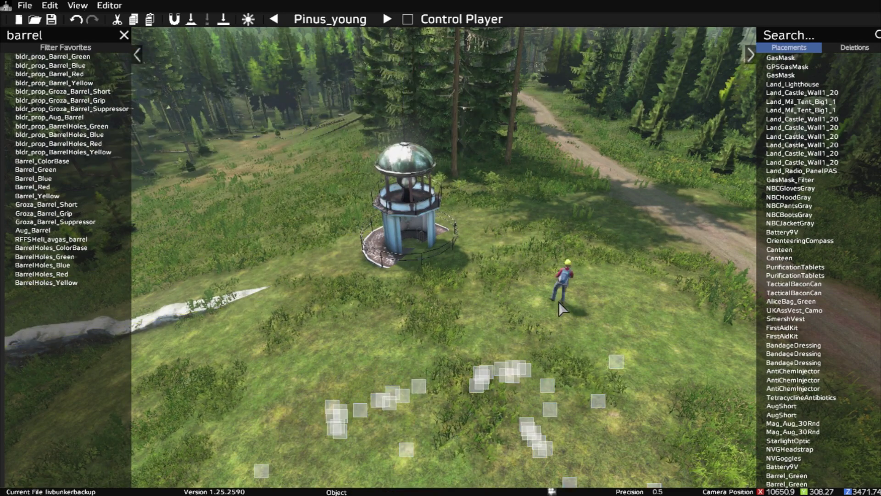
pyautogui.click(408, 18)
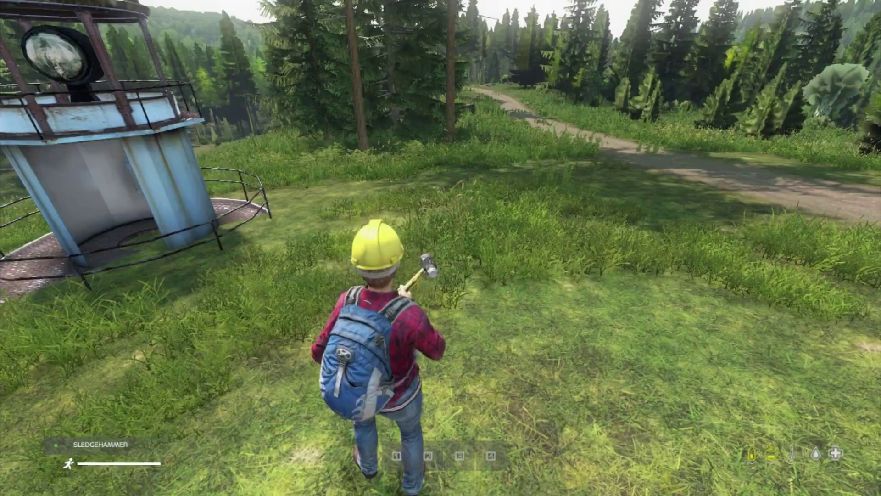
pyautogui.press('w')
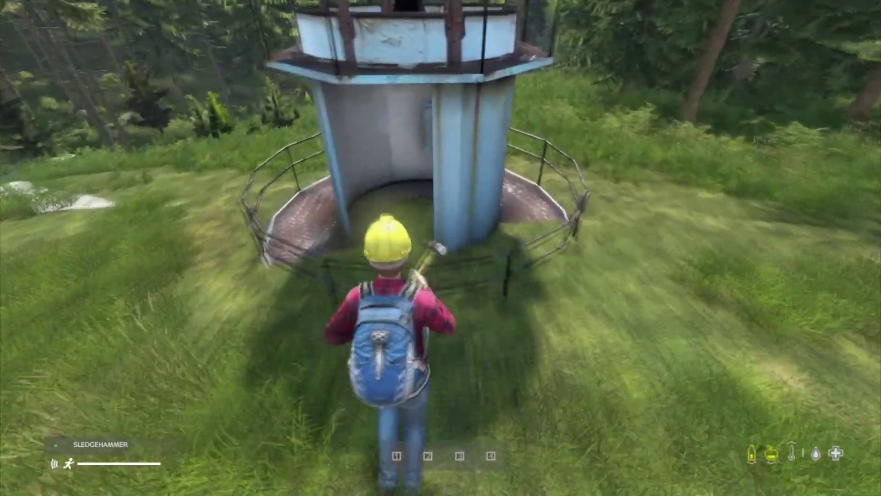
# Walk the character around the lighthouse railing and try to climb over it beside the metal platform.
pyautogui.press('d')
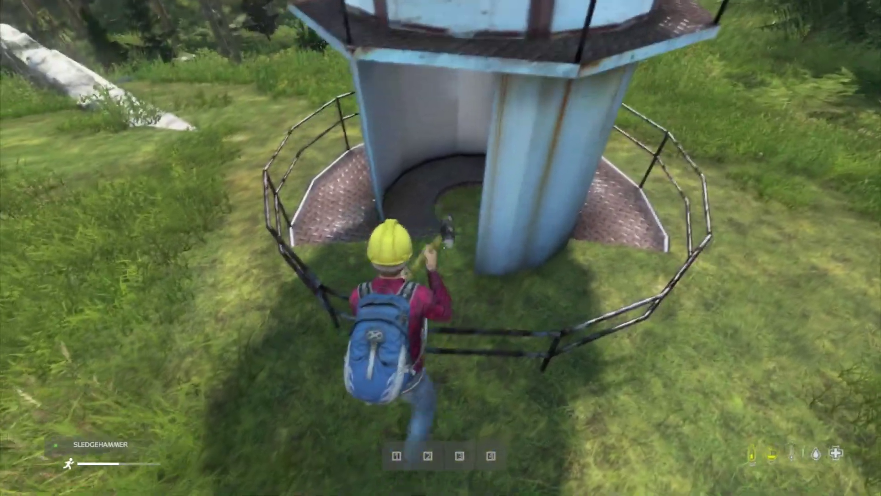
pyautogui.press('a')
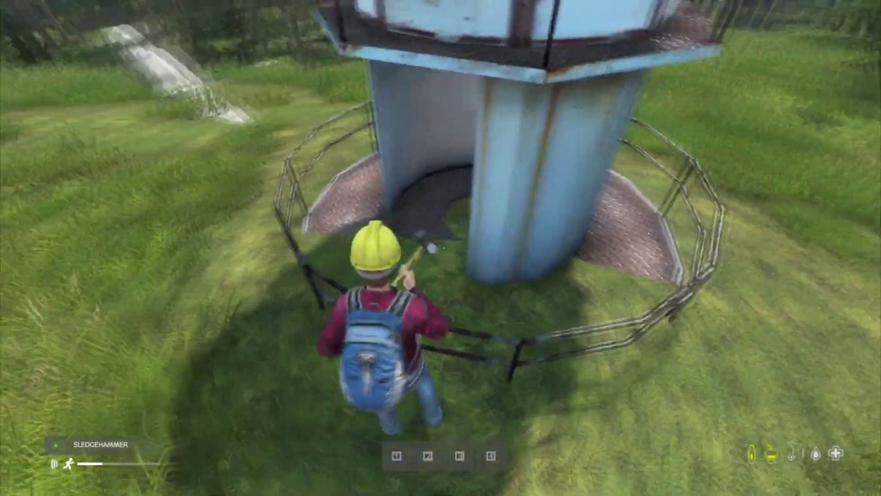
pyautogui.press('a')
pyautogui.press('d')
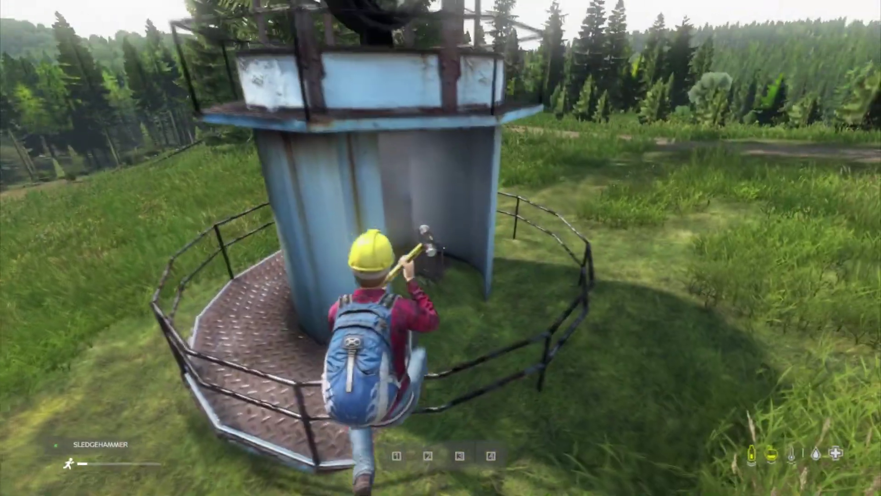
pyautogui.press('s')
pyautogui.press('a')
pyautogui.press('w')
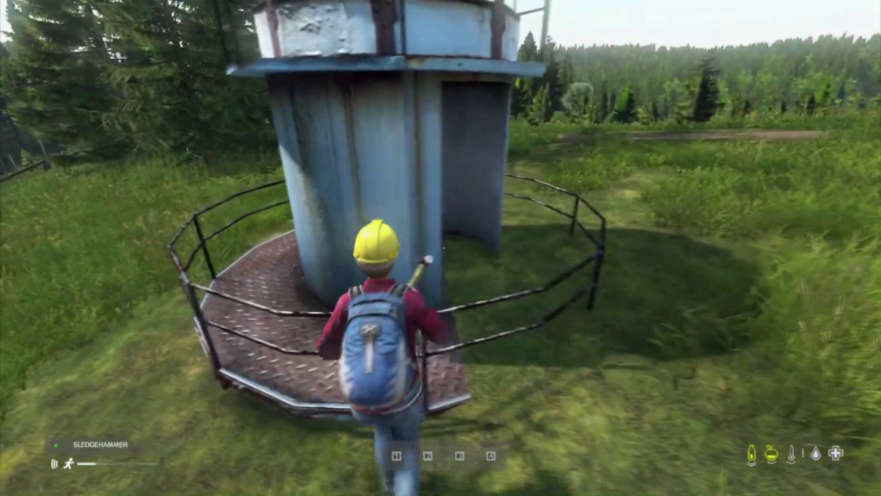
pyautogui.press('space')
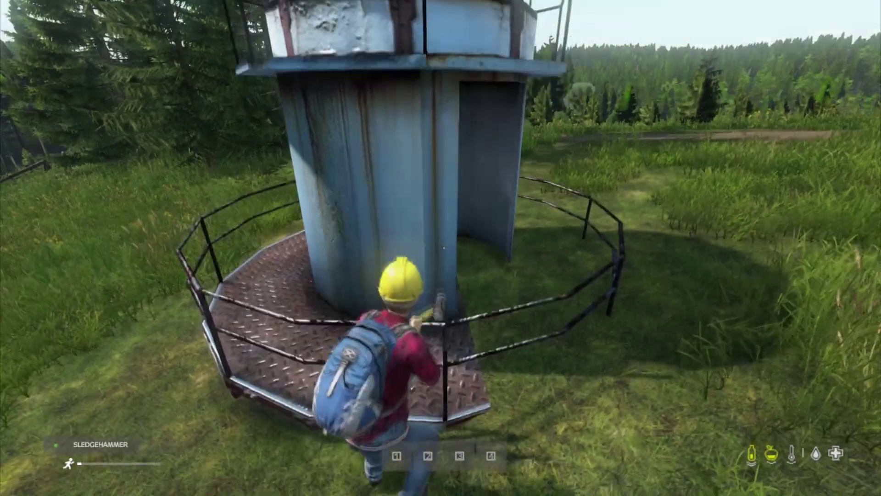
pyautogui.press('d')
pyautogui.press('d')
pyautogui.press('w')
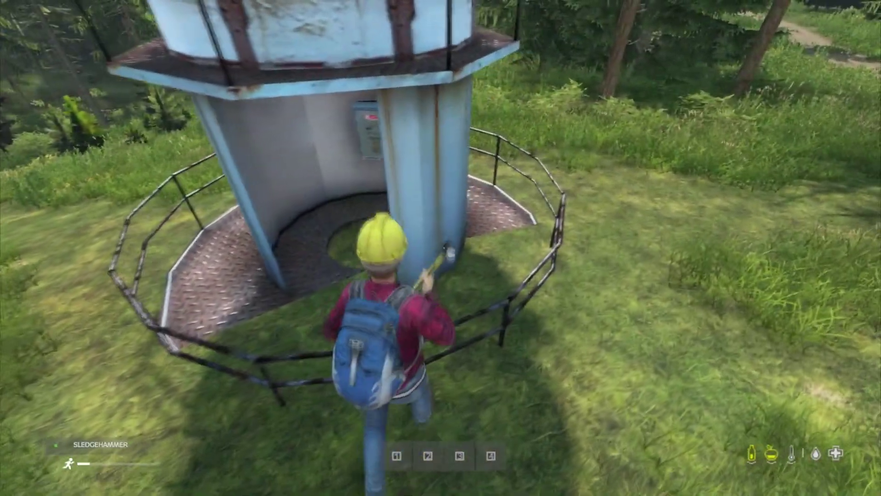
# Circle the character back to the open side of the lighthouse and vault the railing.
pyautogui.press('d')
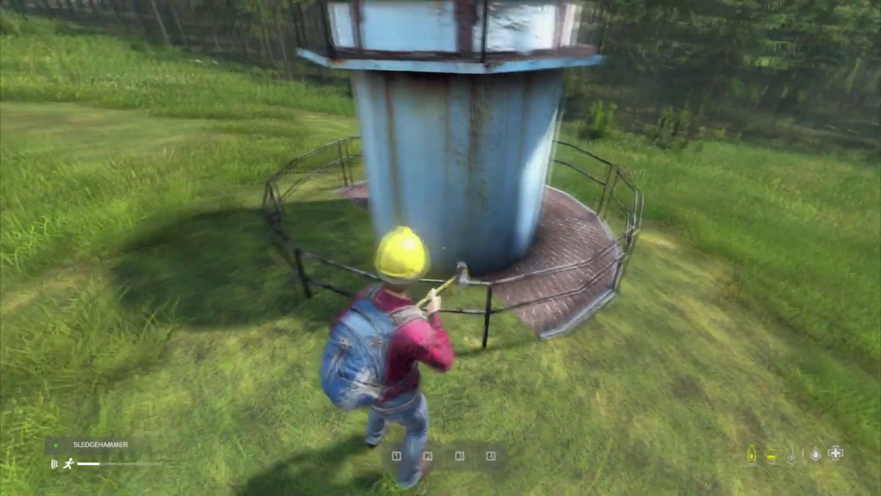
pyautogui.press('w')
pyautogui.press('space')
pyautogui.press('a')
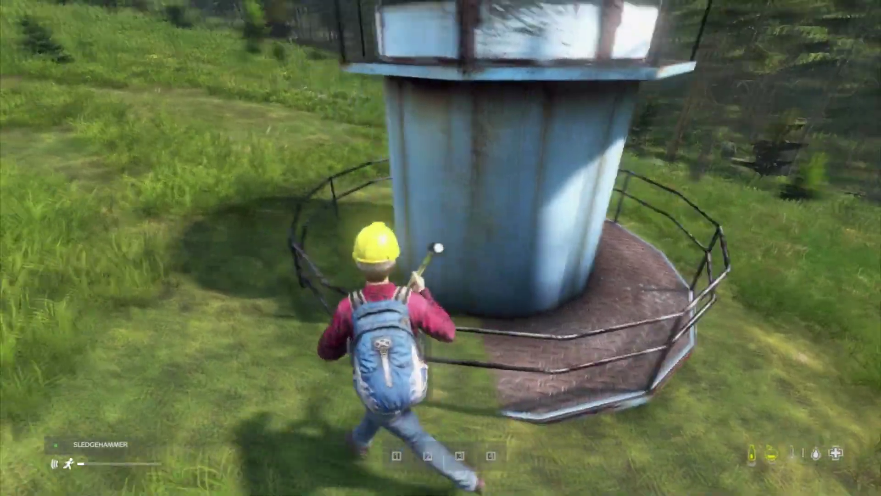
pyautogui.press('a')
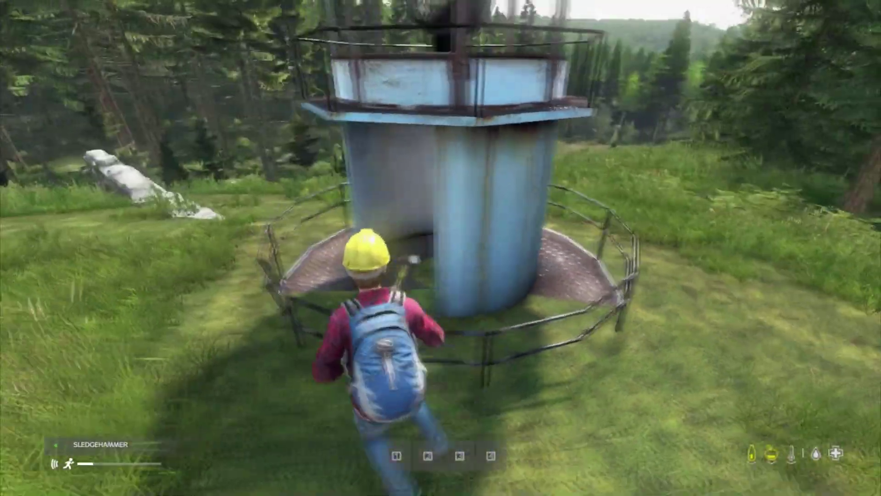
pyautogui.press('w')
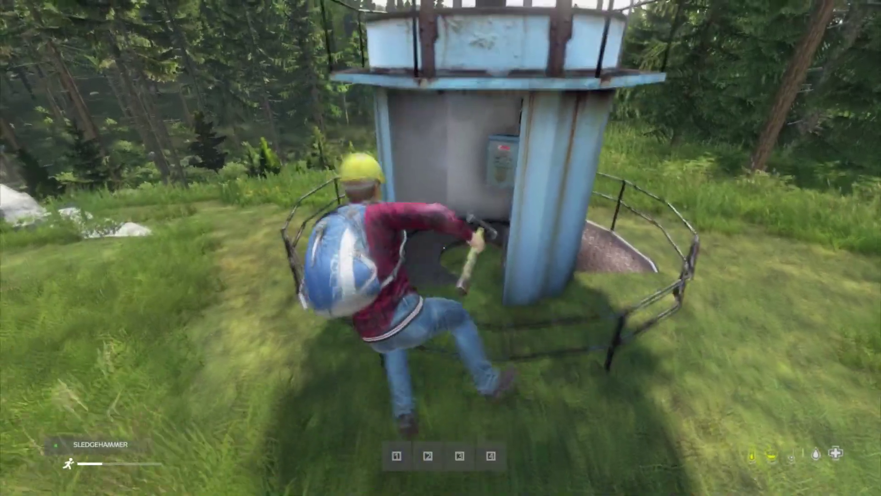
# Walk the character into the lighthouse, switch to first-person view and get on the ladder in the floor opening.
pyautogui.press('w')
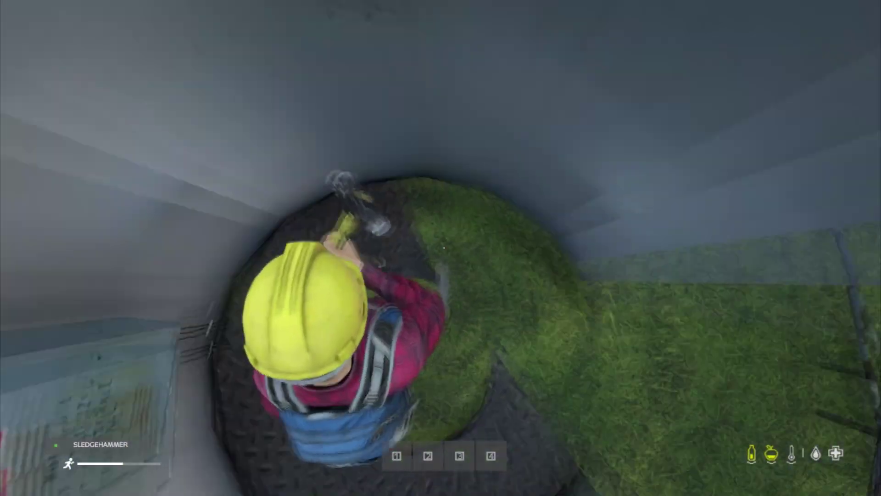
pyautogui.press('w')
pyautogui.press('v')
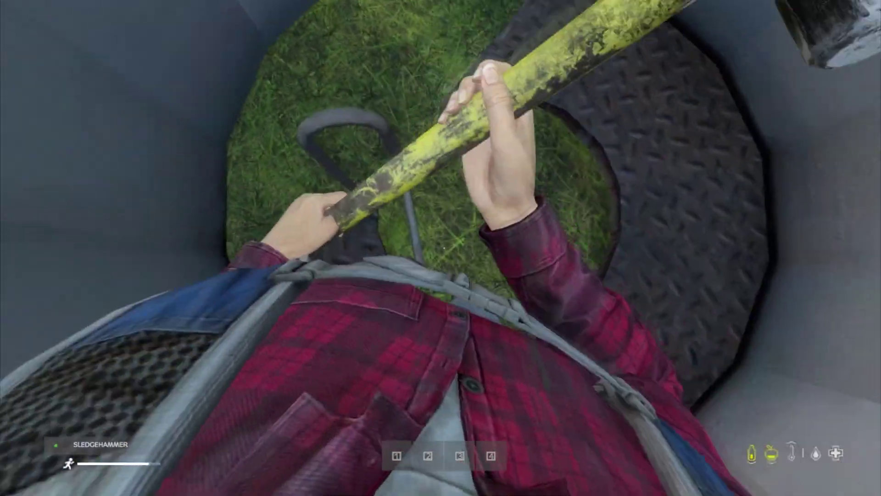
pyautogui.press('w')
pyautogui.press('w')
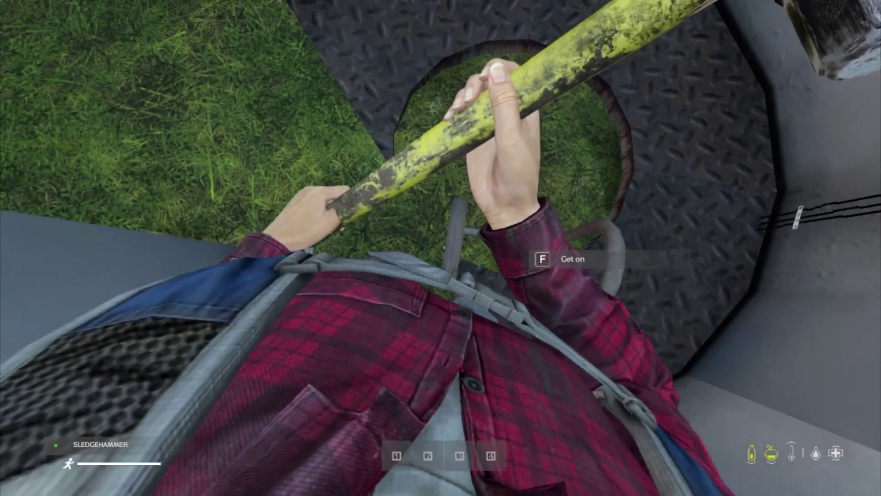
pyautogui.press('f')
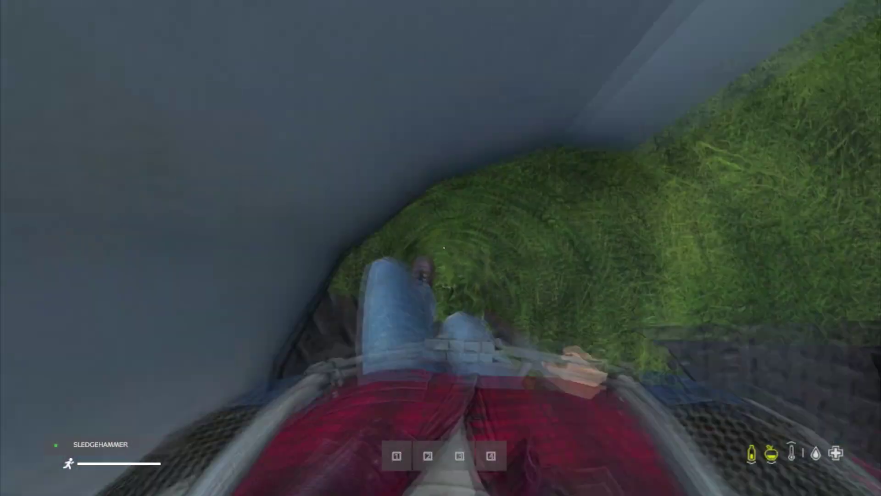
# Climb the ladder up the shaft toward the entrance to test the way out.
pyautogui.press('w')
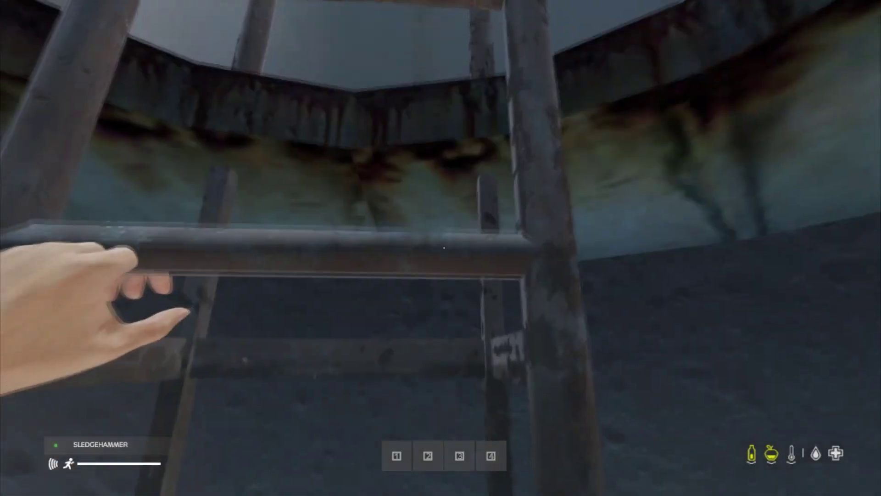
pyautogui.press('w')
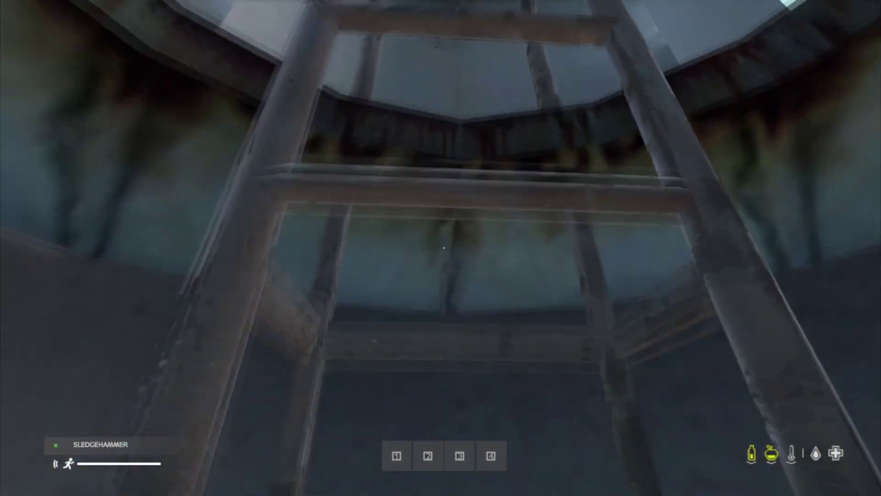
pyautogui.press('w')
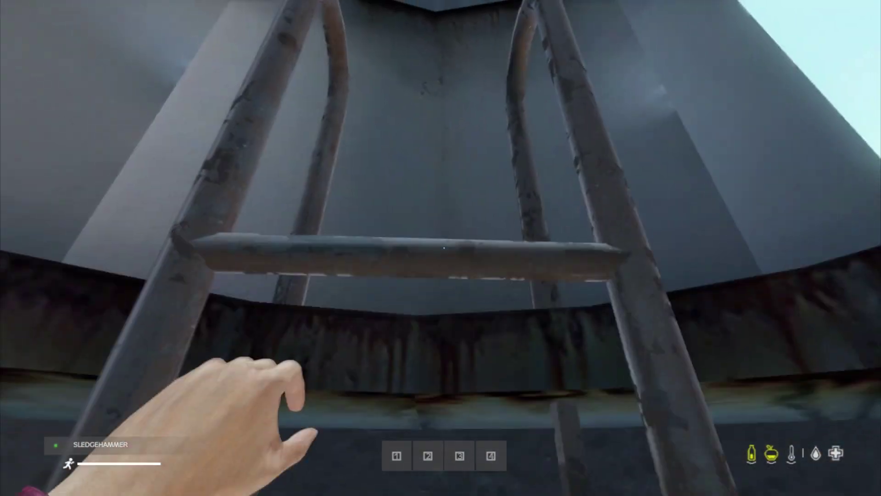
pyautogui.press('w')
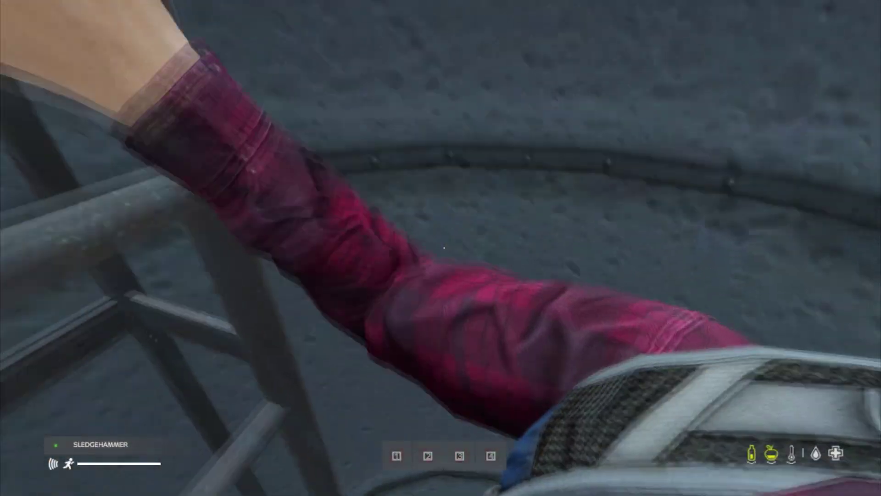
# Climb down the ladder to the bunker floor and step off near the metal tank.
pyautogui.press('s')
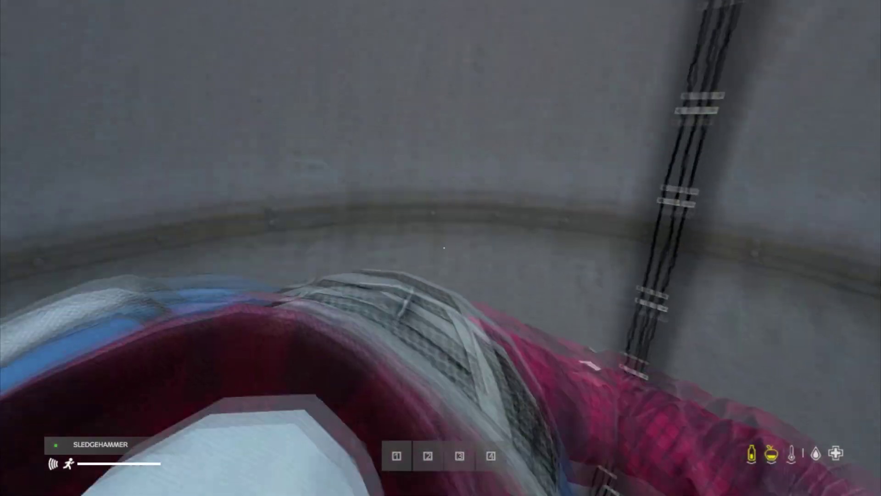
pyautogui.press('s')
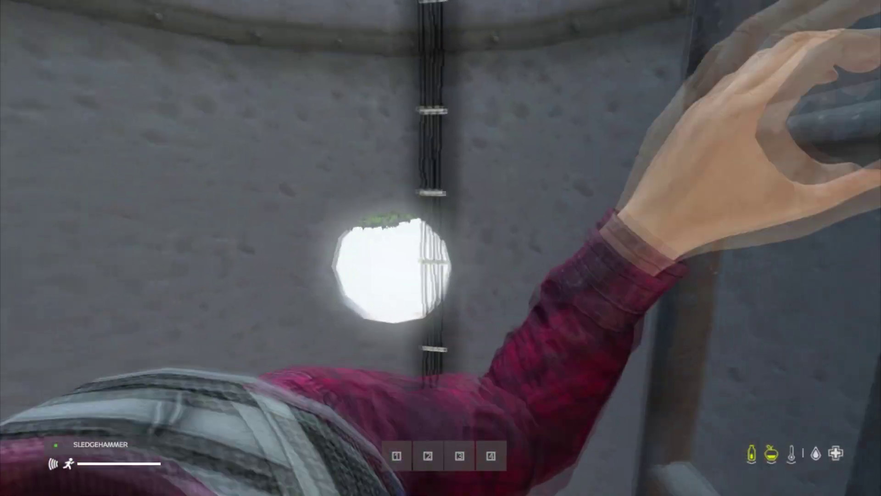
pyautogui.press('s')
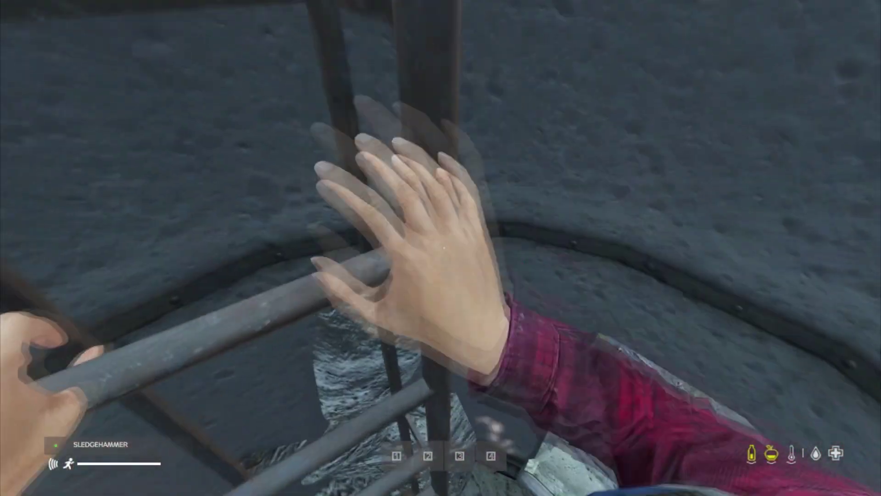
pyautogui.press('s')
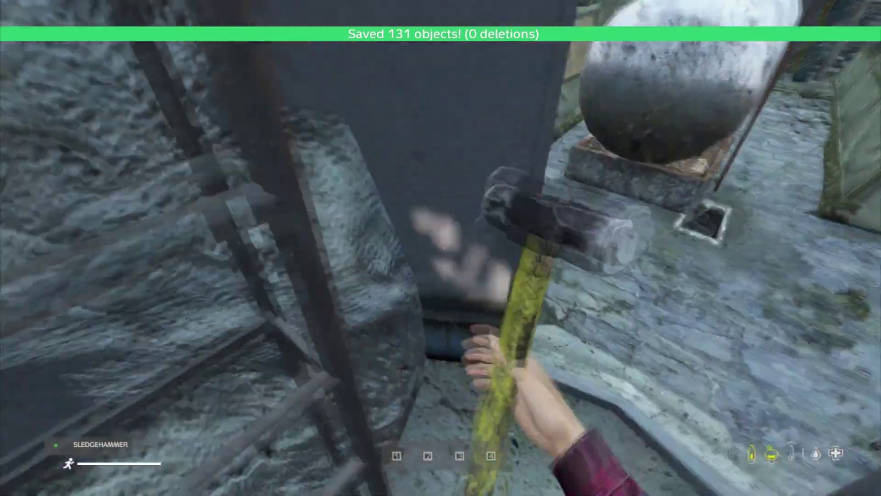
# Walk through the buried room to inspect the tables, tents, barracks door and metal tank, and return to the editor view.
pyautogui.press('w')
pyautogui.press('w')
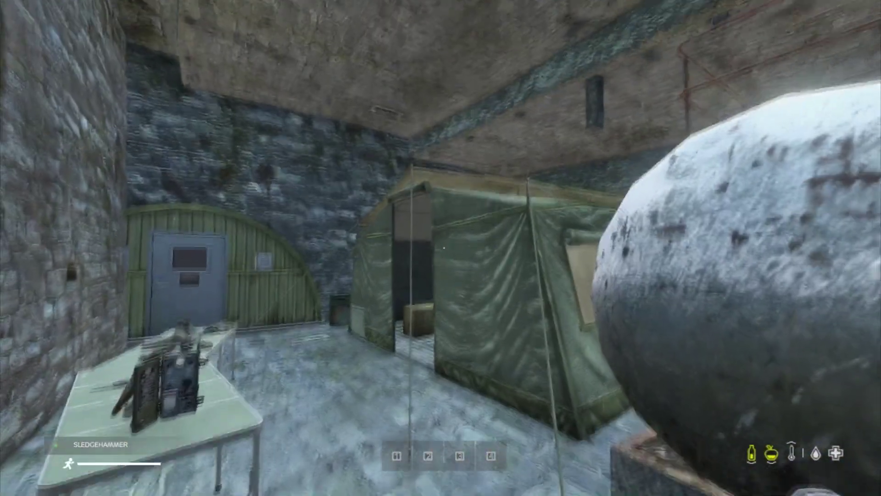
pyautogui.press('w')
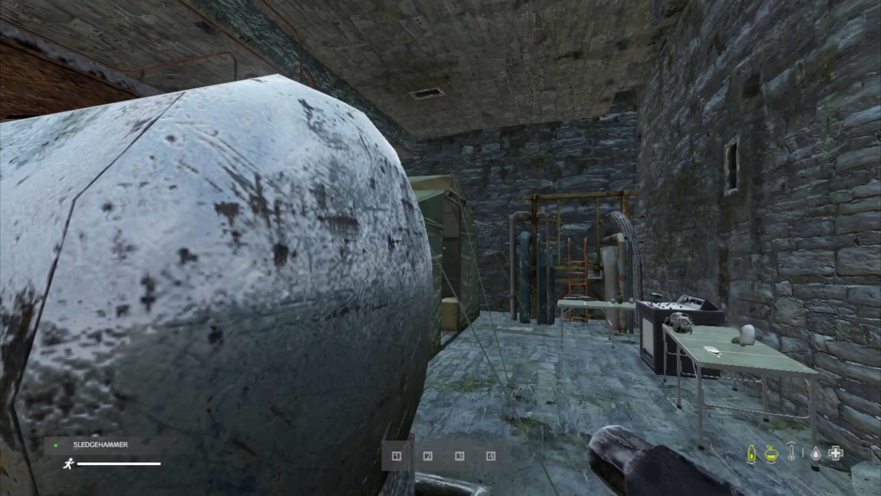
pyautogui.press('w')
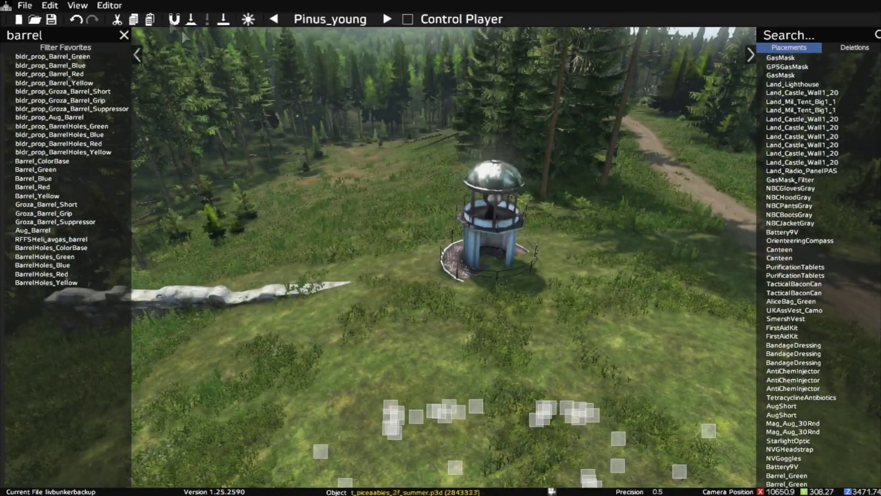
# Review the available export formats down to Object Spawner (*.json) and close the list without exporting.
pyautogui.click(20, 9)
pyautogui.moveTo(75, 114)
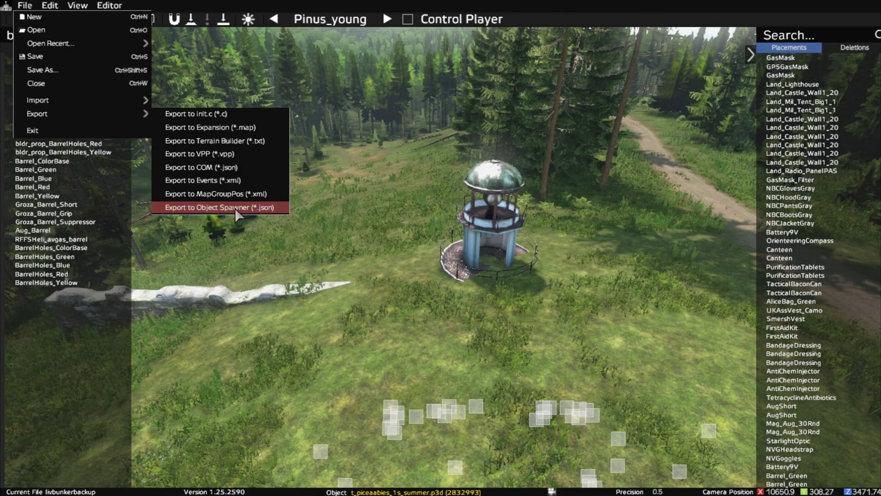
pyautogui.press('s')
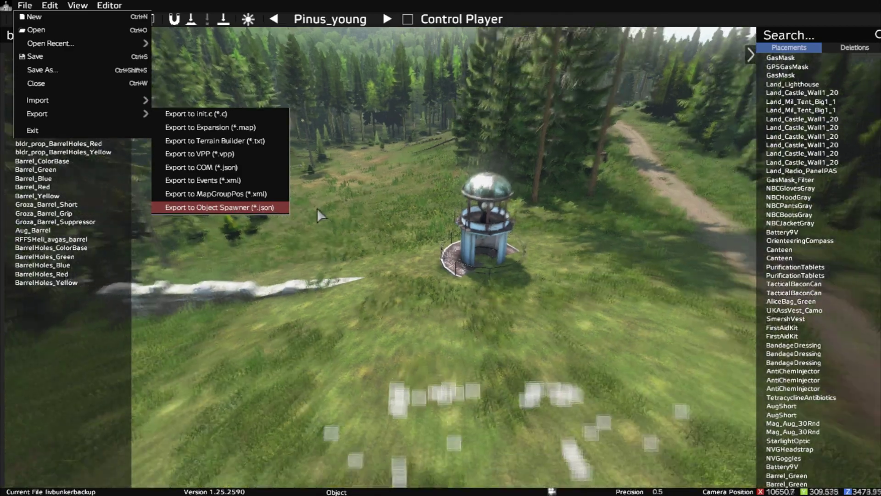
pyautogui.click(419, 260)
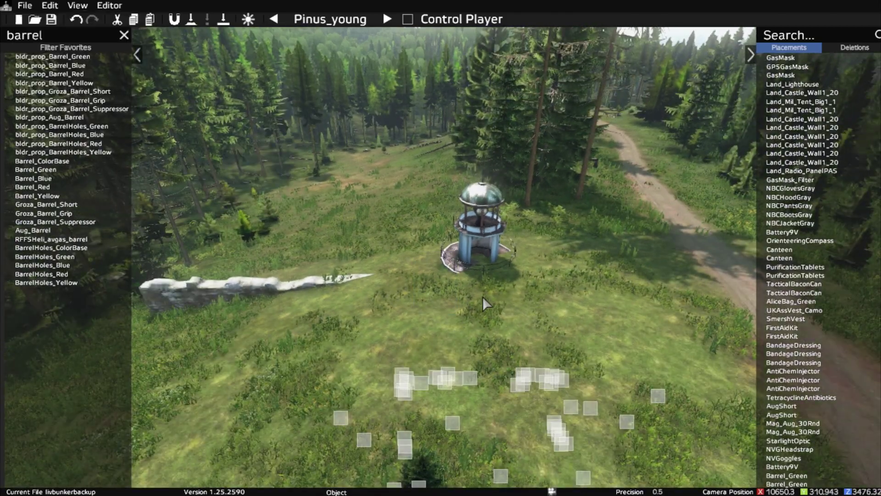